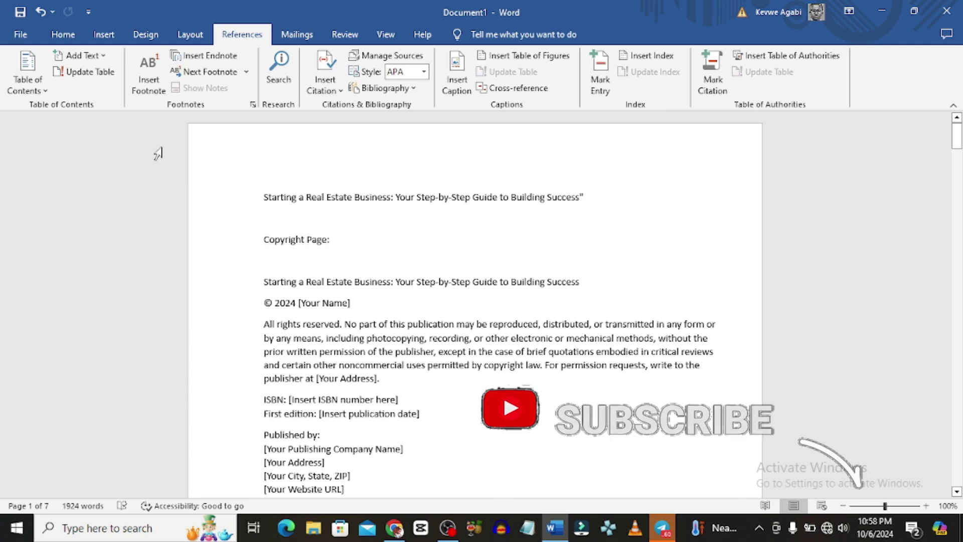
Show the Home tab's font list to pick the manuscript typeface
left_click(62, 34)
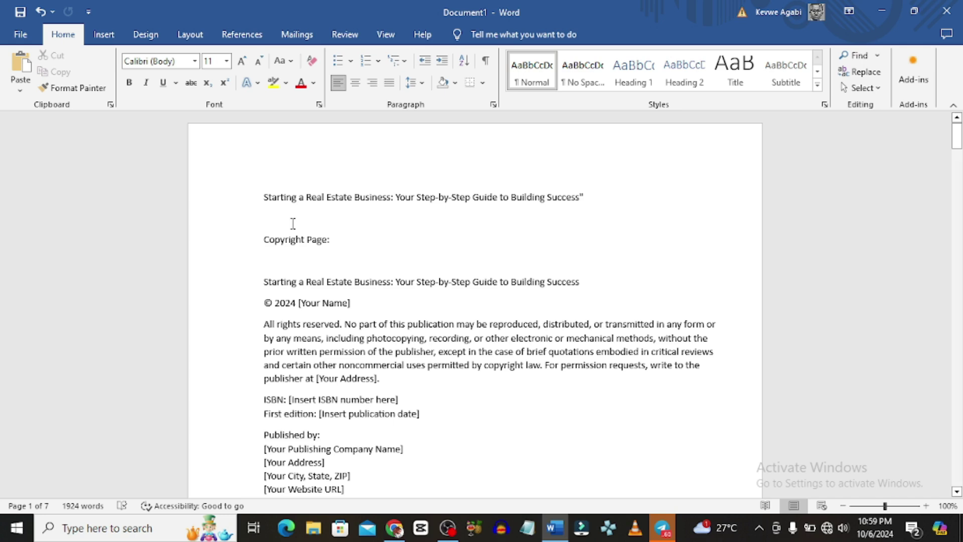
left_click(195, 69)
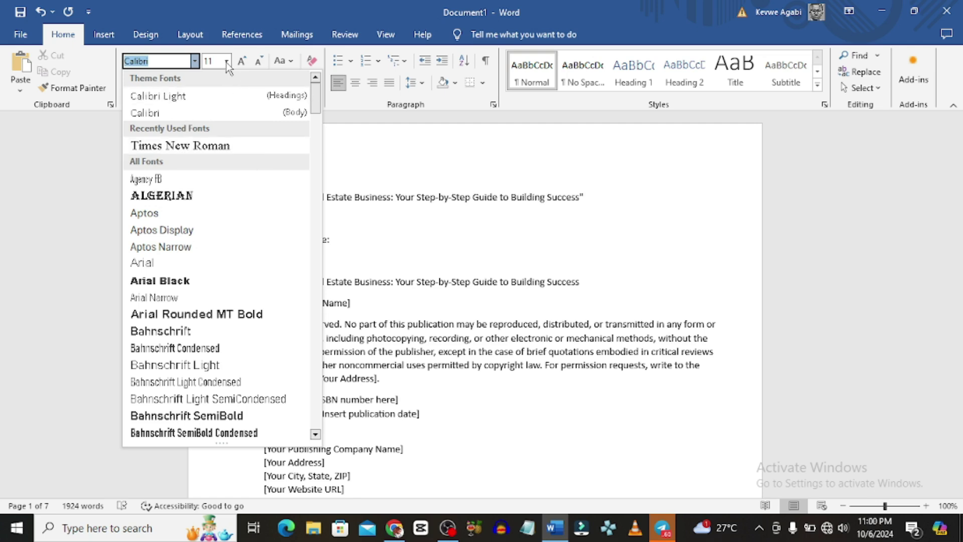
Select the whole document and change its font to Garamond
left_click(432, 232)
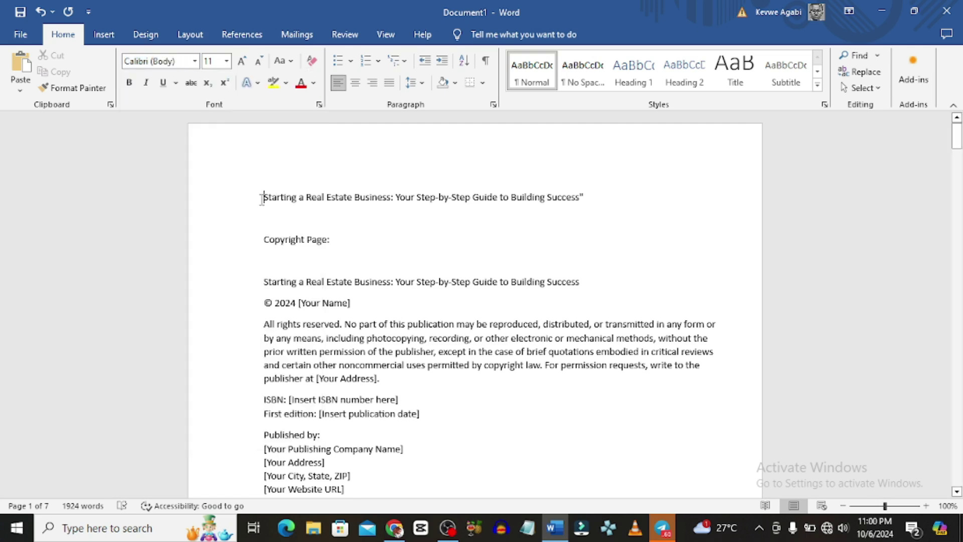
key("ctrl+a")
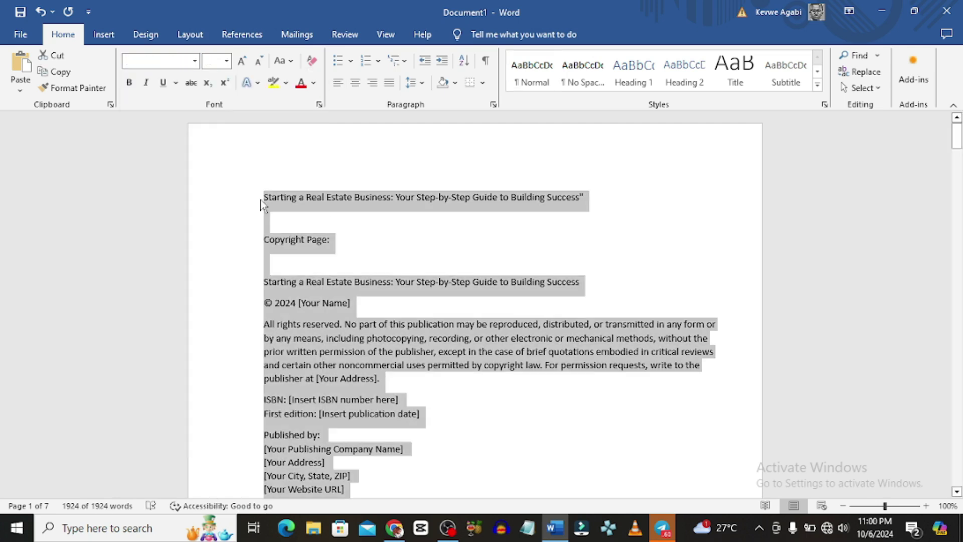
left_click(195, 61)
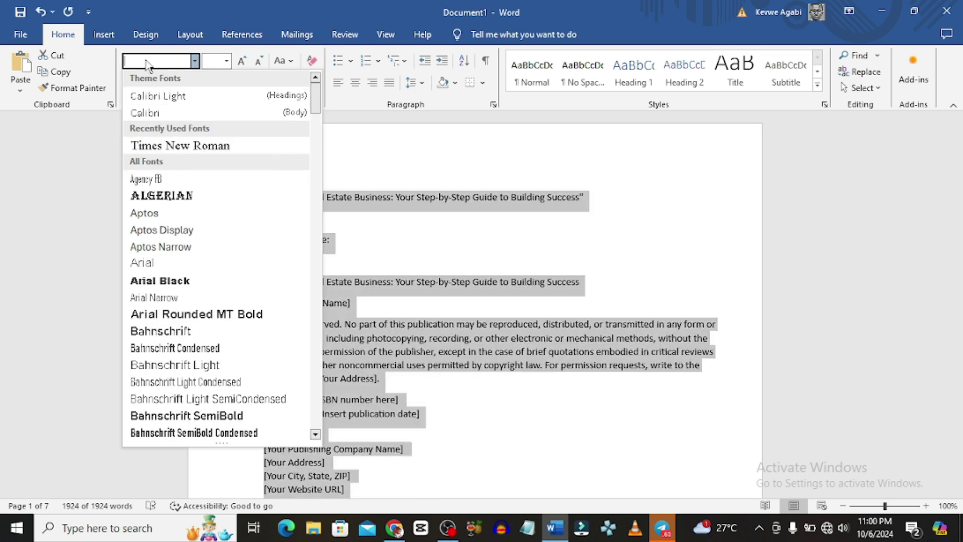
type("Ge")
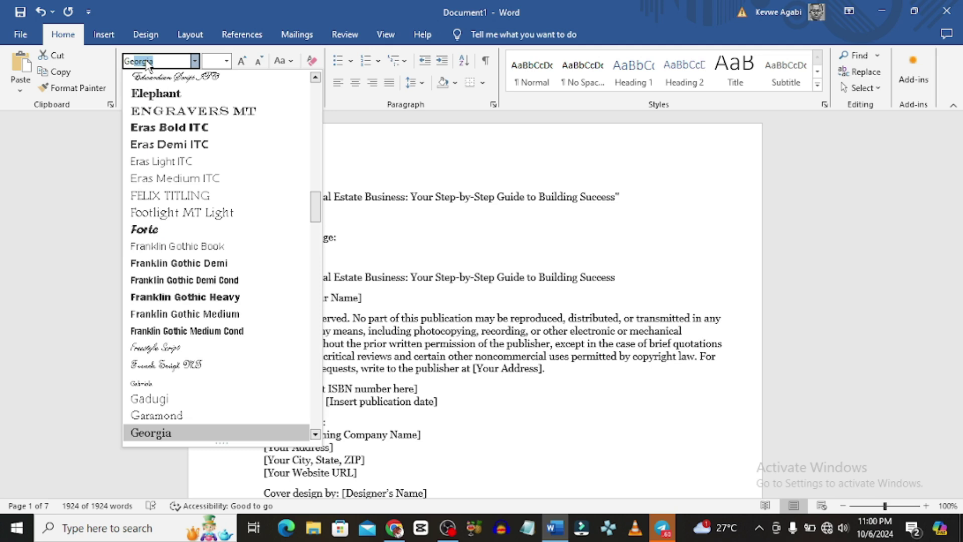
key("Escape")
left_click(336, 220)
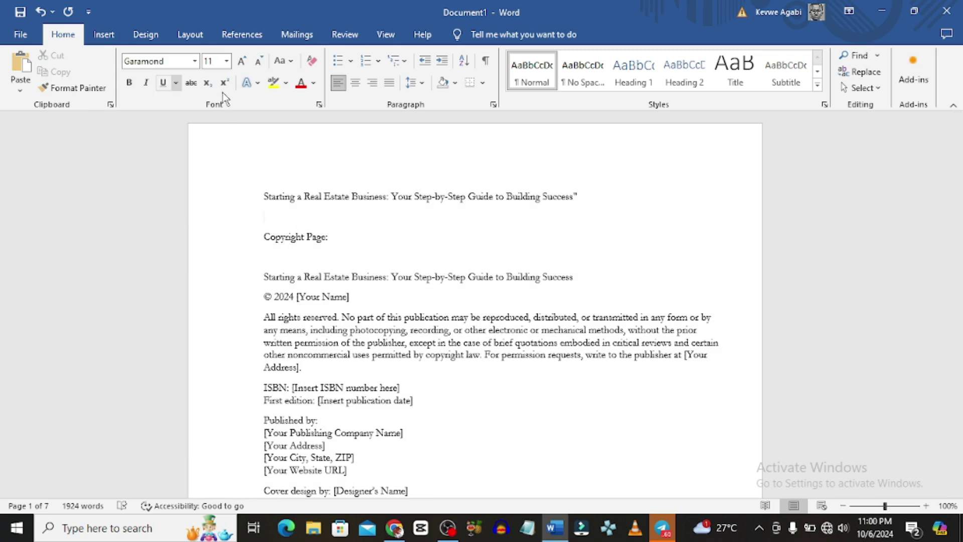
left_click(189, 36)
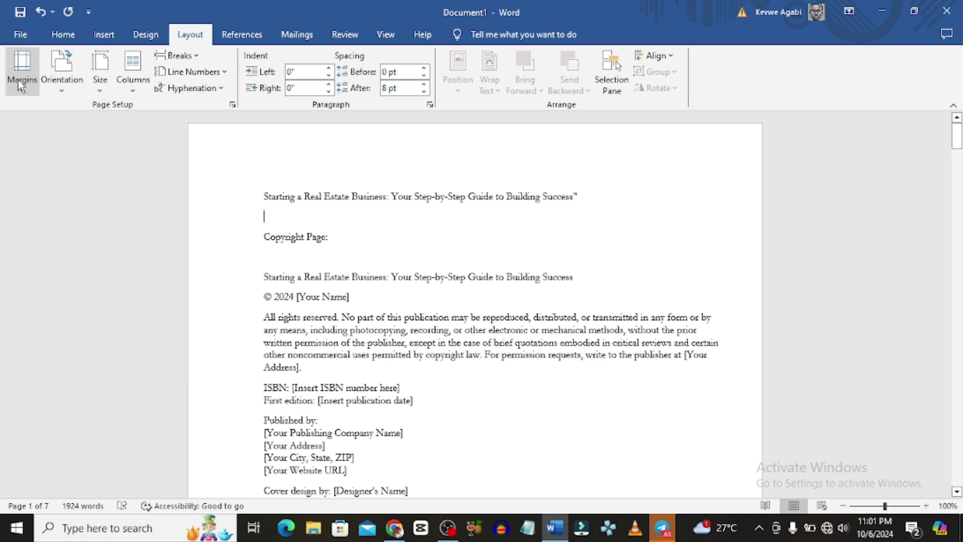
Set Multiple pages to Mirror margins in the Custom Margins page setup
left_click(20, 75)
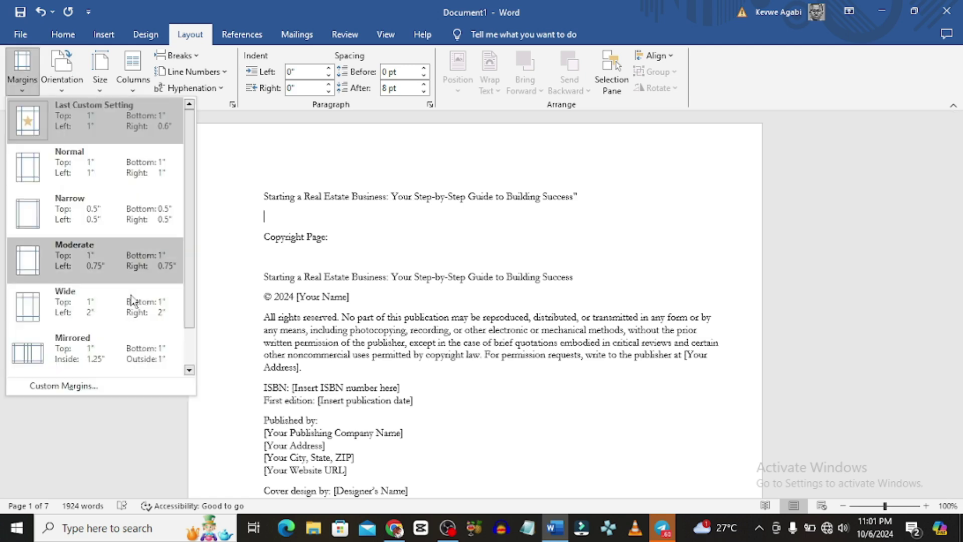
left_click(70, 386)
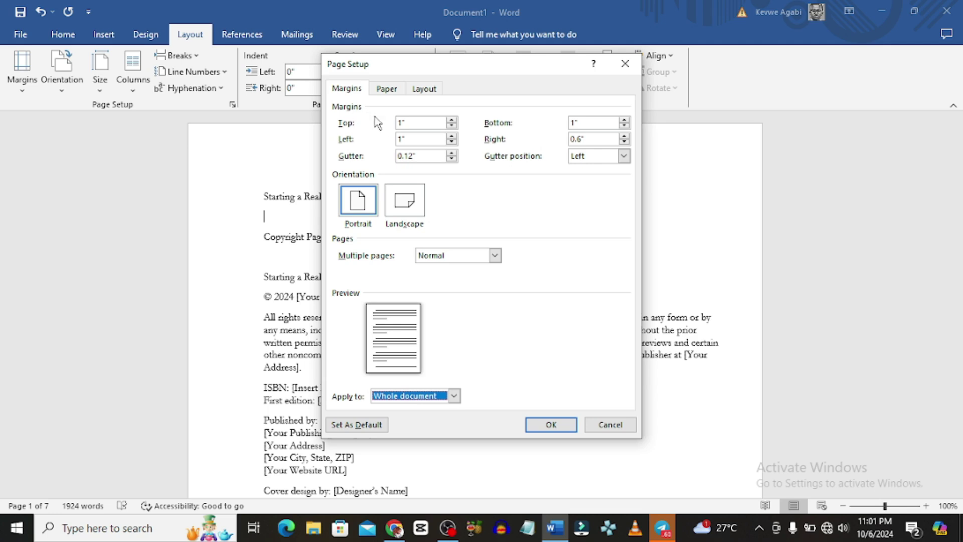
left_click(494, 257)
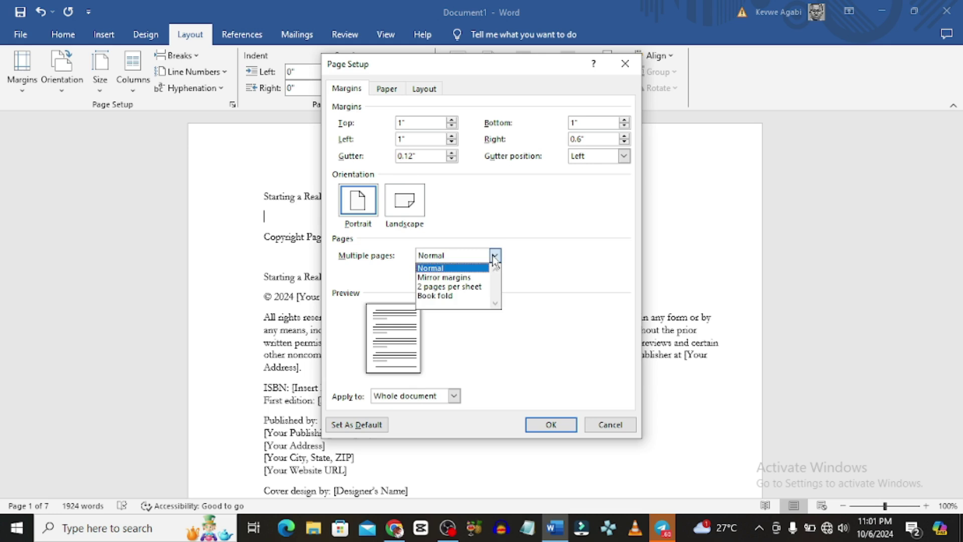
left_click(457, 277)
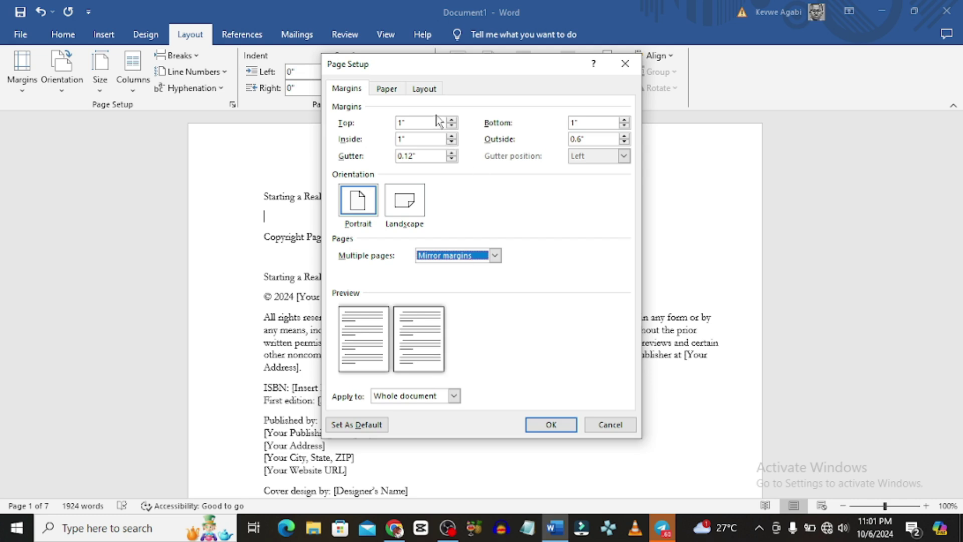
left_click(384, 90)
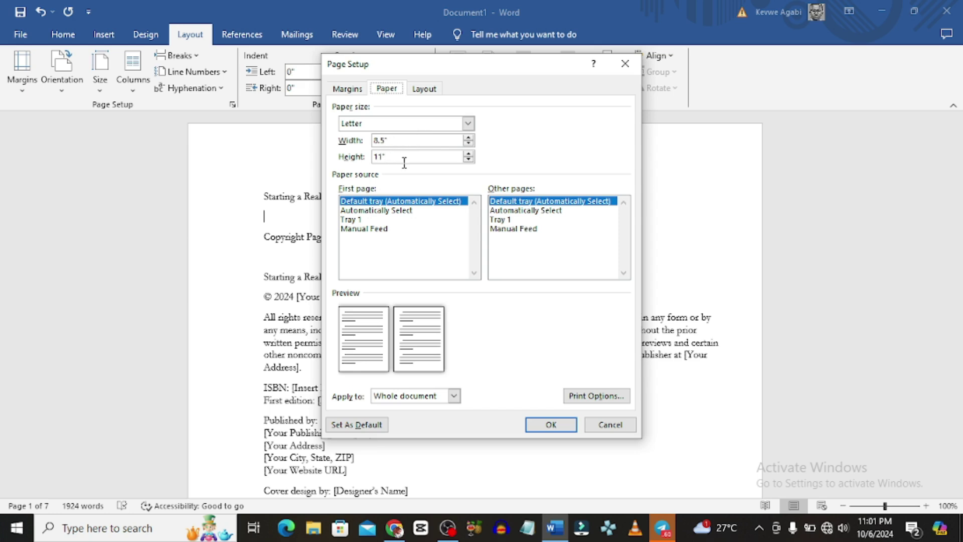
Turn on Different odd and even and Different first page headers, then apply
left_click(419, 89)
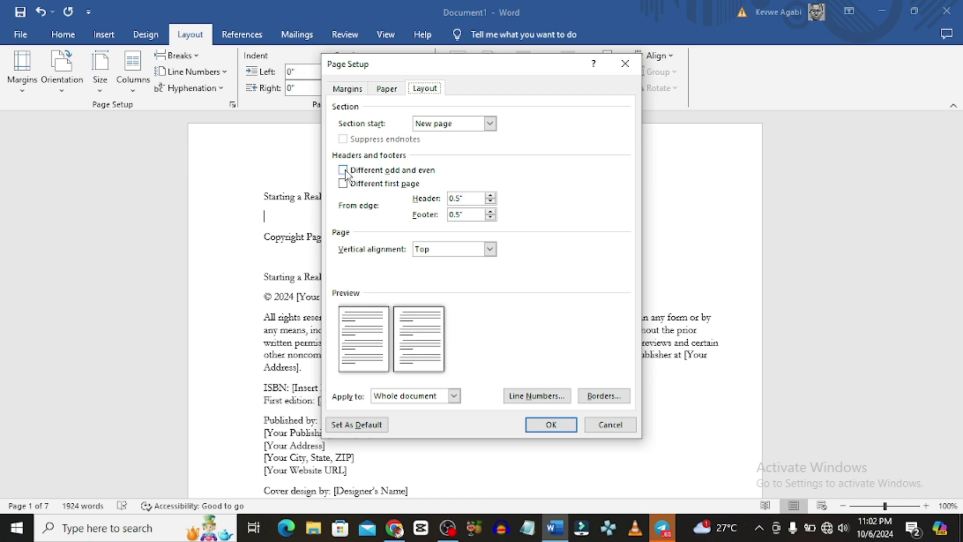
left_click(344, 170)
left_click(343, 183)
left_click(548, 424)
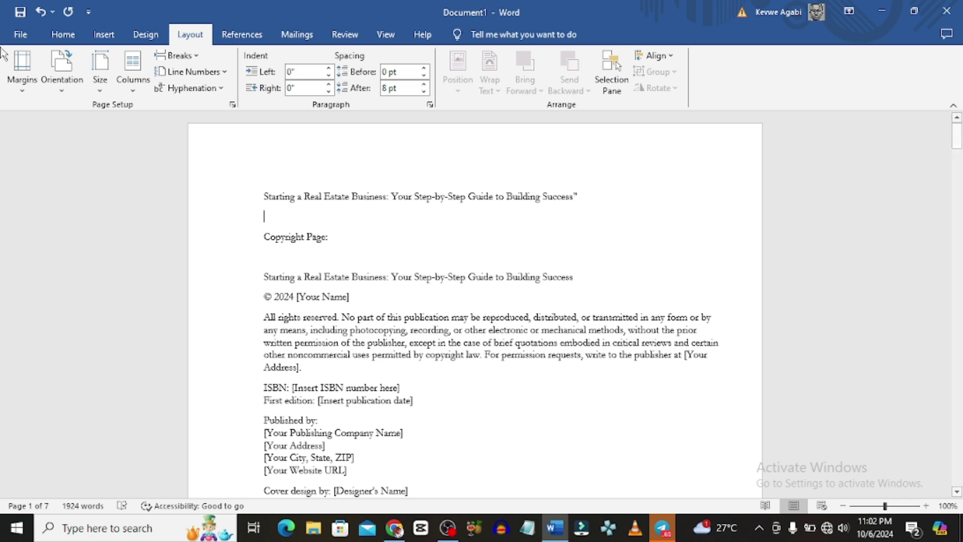
Justify all paragraphs of the manuscript
left_click(73, 35)
key("ctrl+a")
key("ctrl+j")
Set the line spacing of the whole document to 1.15
left_click(265, 198)
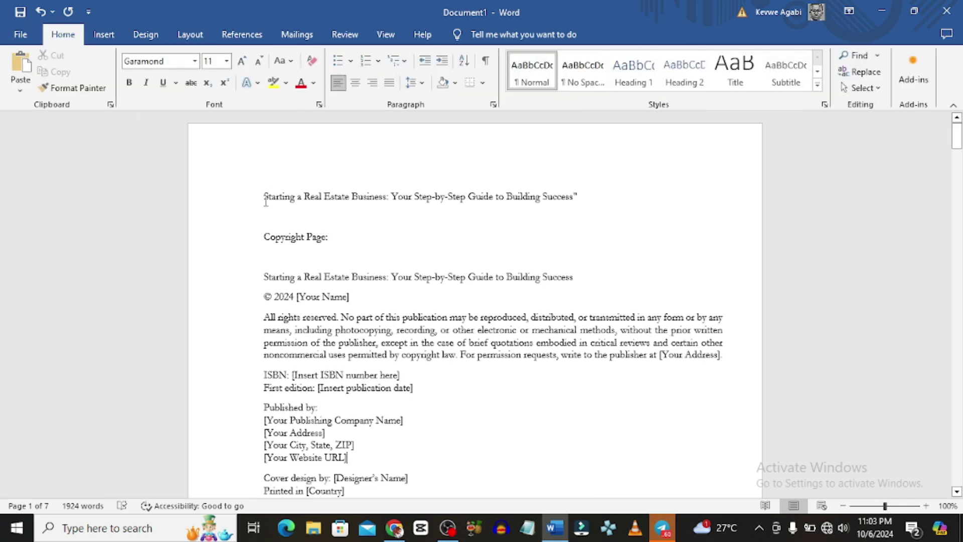
key("ctrl+a")
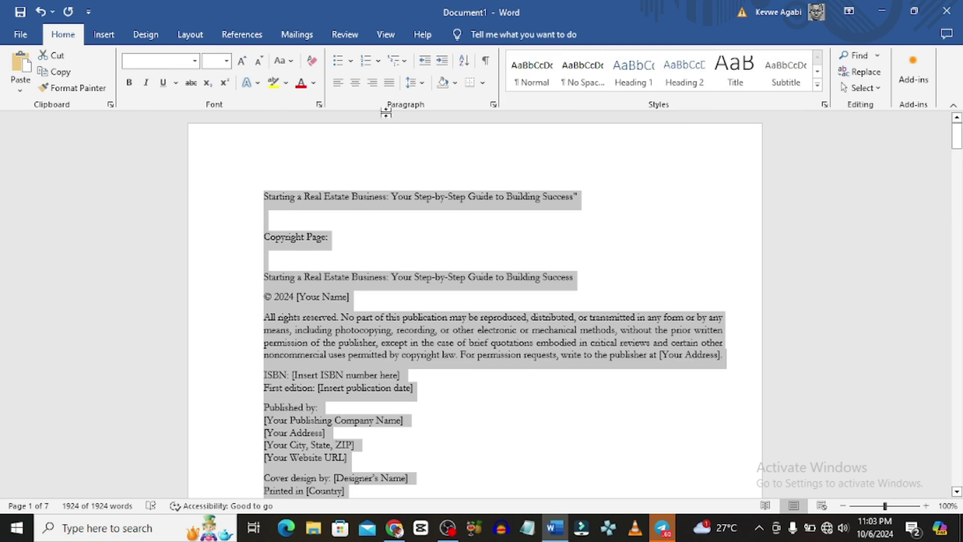
left_click(379, 243)
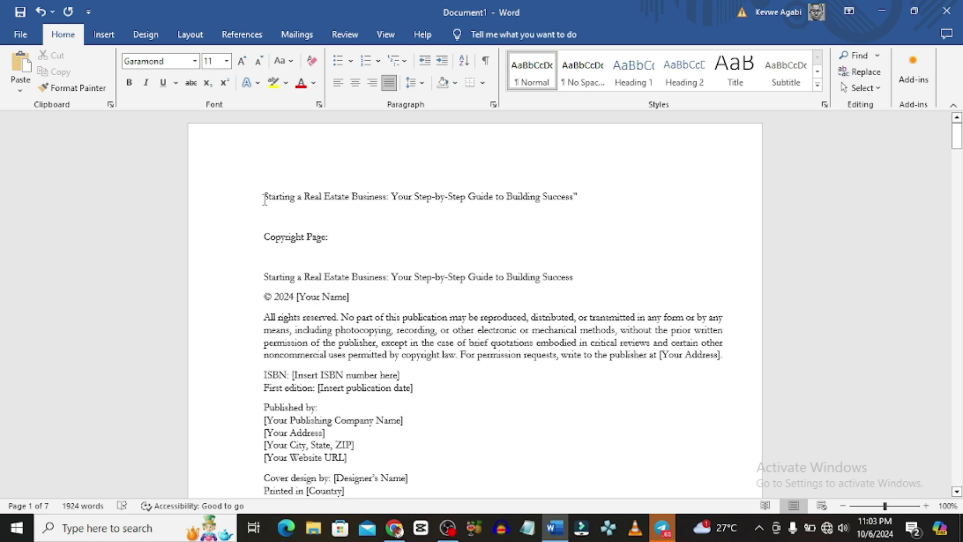
left_click(420, 91)
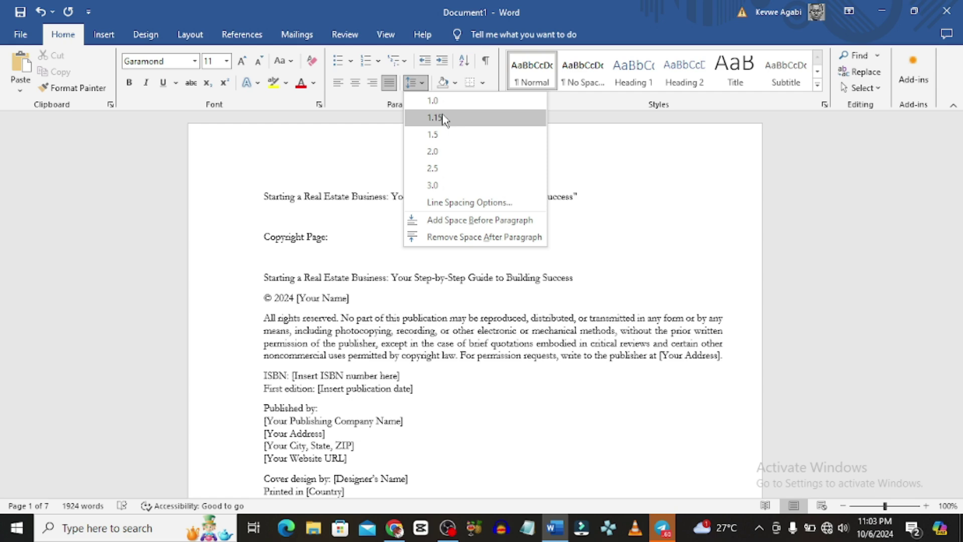
left_click(420, 236)
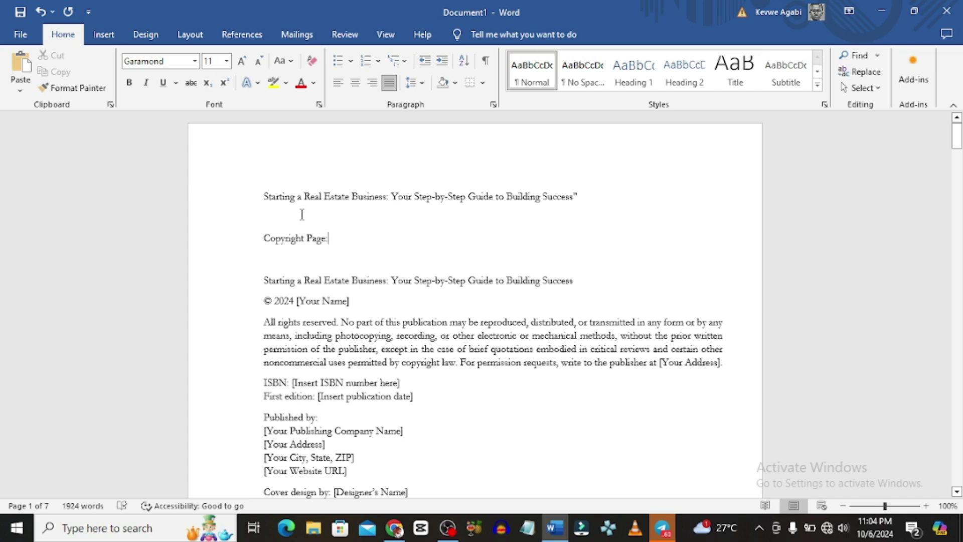
Show formatting marks and start the Copyright Page on a new page
left_click(485, 62)
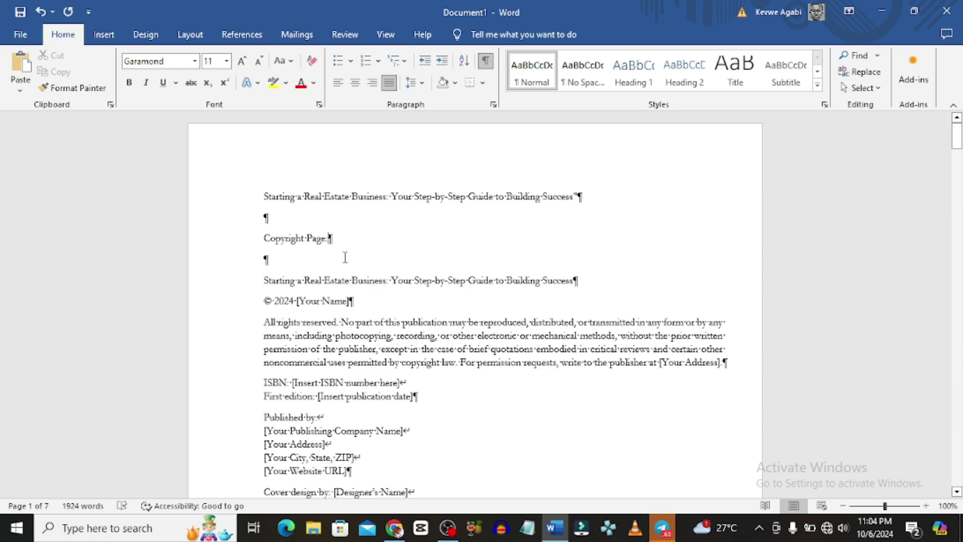
scroll(364, 258, "down", 2)
scroll(304, 211, "up", 1)
scroll(381, 206, "up", 1)
triple_click(265, 239)
left_click(264, 239)
key("Return")
key("Return")
key("Return")
key("Return")
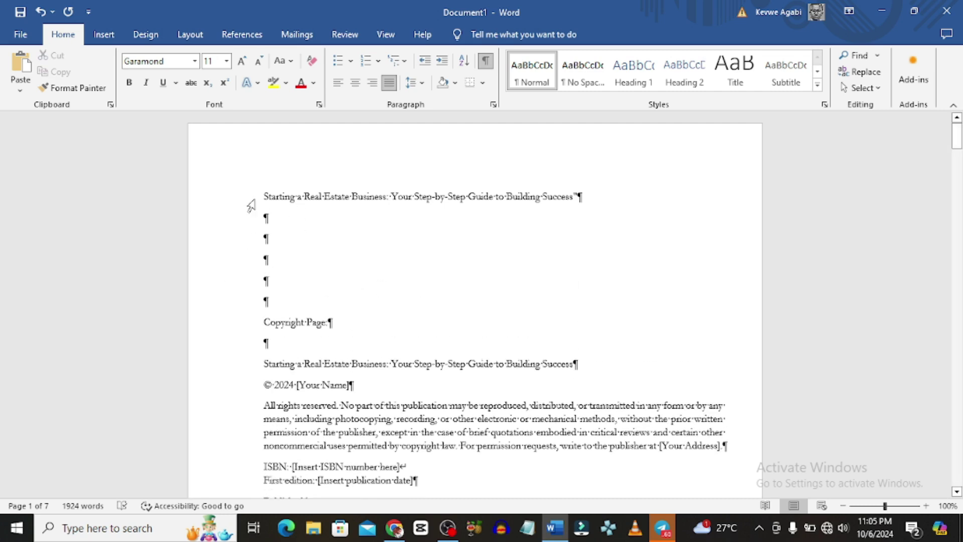
left_click(114, 38)
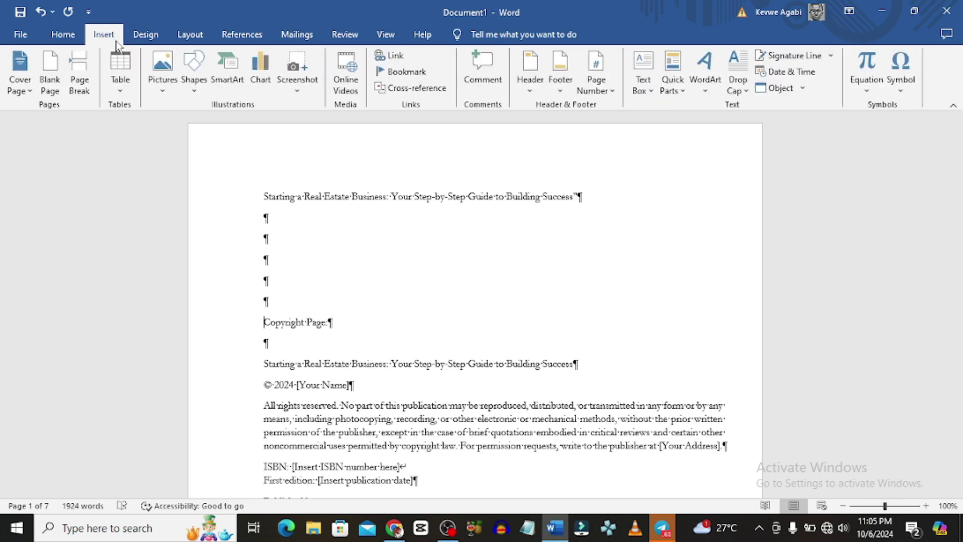
left_click(80, 84)
Delete the old table of contents list
scroll(416, 226, "down", 8)
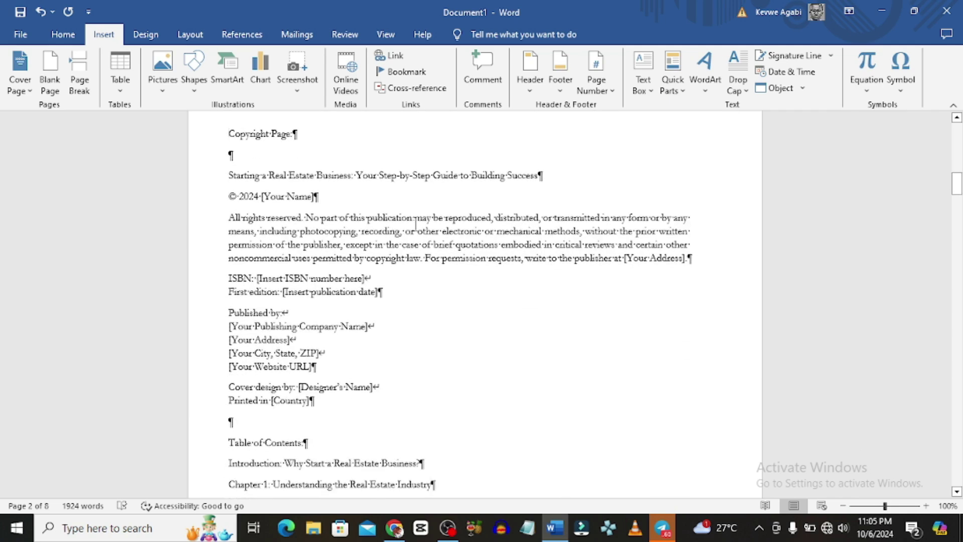
scroll(318, 204, "up", 1)
scroll(317, 209, "down", 4)
key("Delete")
scroll(301, 200, "up", 5)
scroll(271, 195, "down", 2)
scroll(270, 206, "up", 1)
scroll(268, 217, "down", 3)
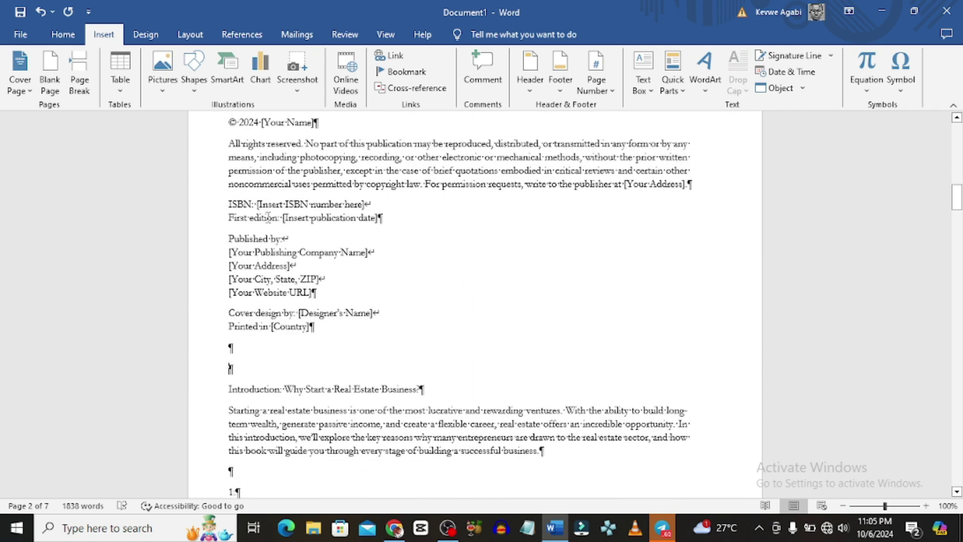
scroll(261, 281, "down", 3)
Insert page breaks before the Introduction, Chapter 1 and Chapter 3 headings
left_click(230, 321)
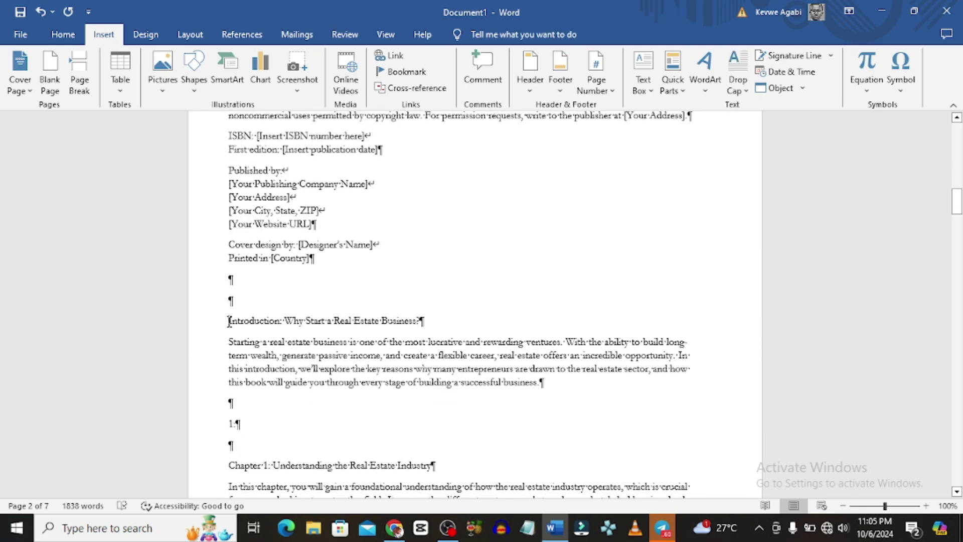
left_click(89, 91)
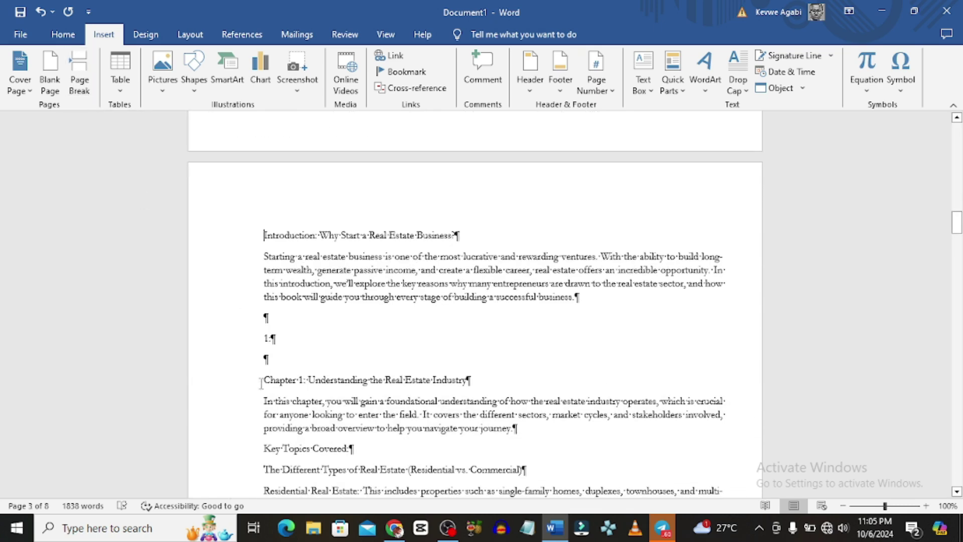
left_click(261, 382)
left_click(79, 83)
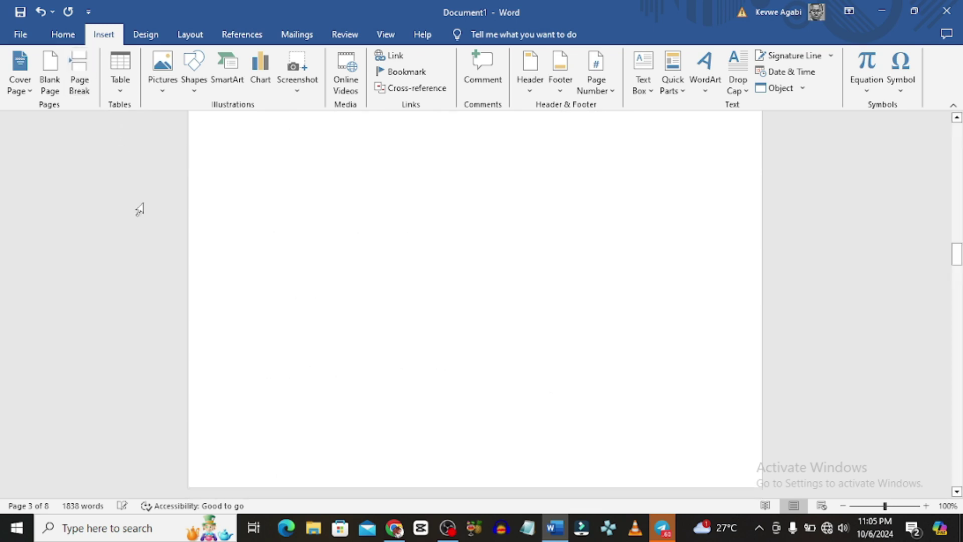
scroll(312, 327, "down", 10)
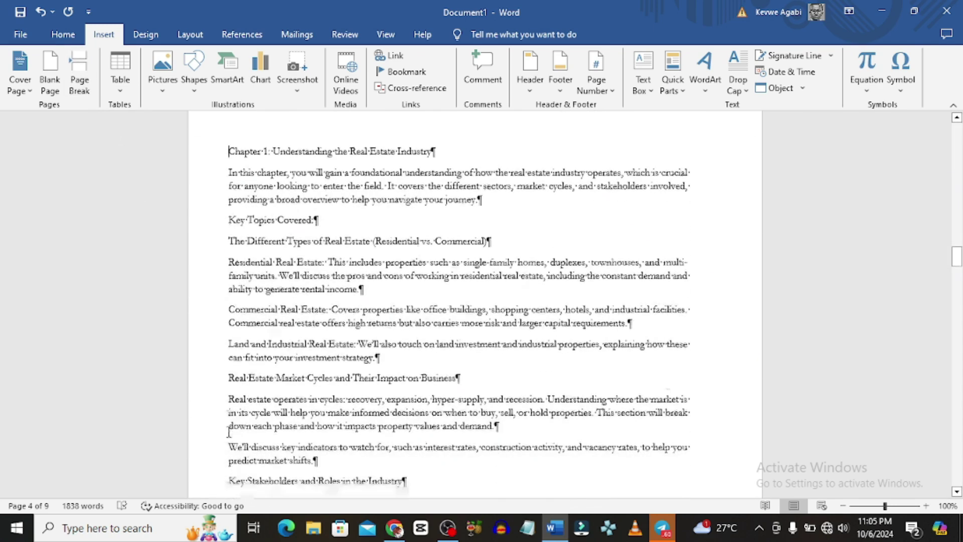
scroll(230, 431, "down", 3)
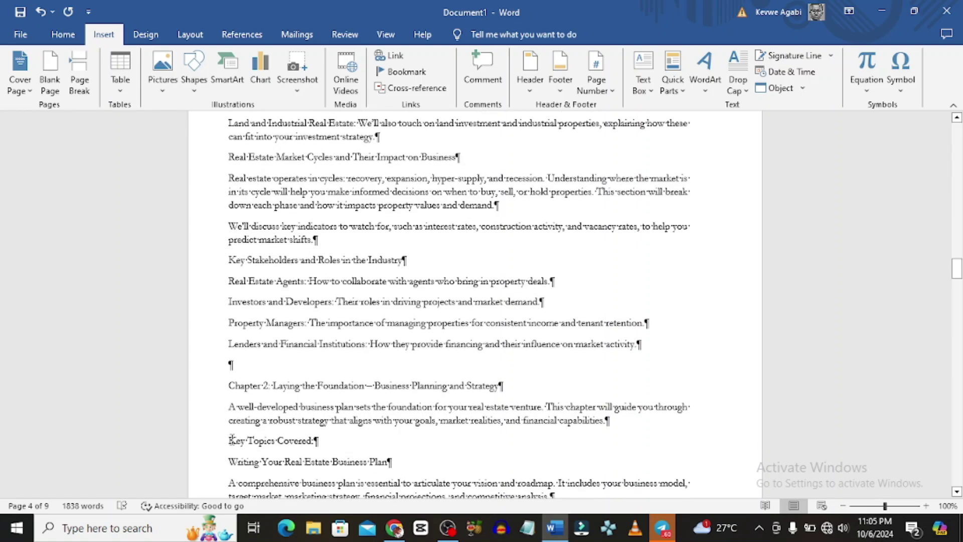
scroll(231, 386, "down", 11)
left_click(229, 365)
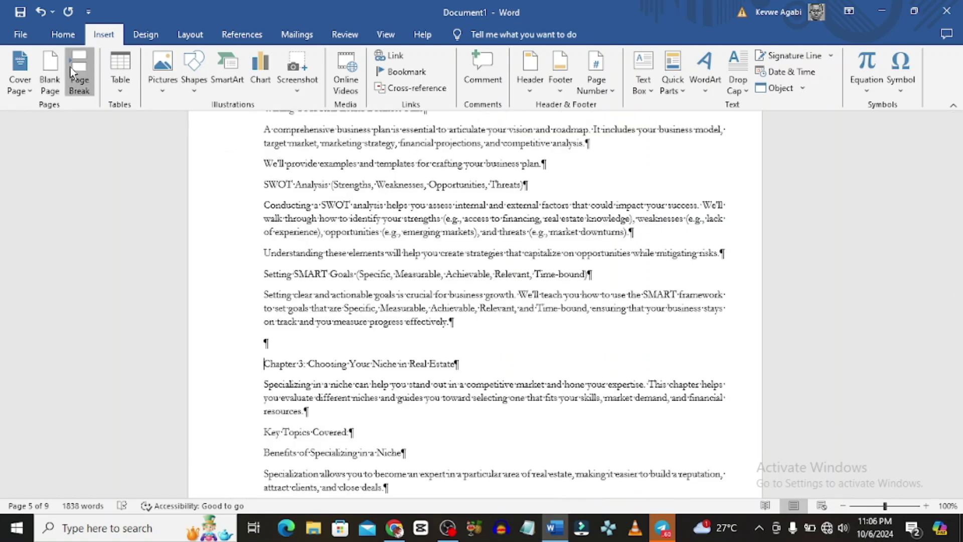
left_click(79, 83)
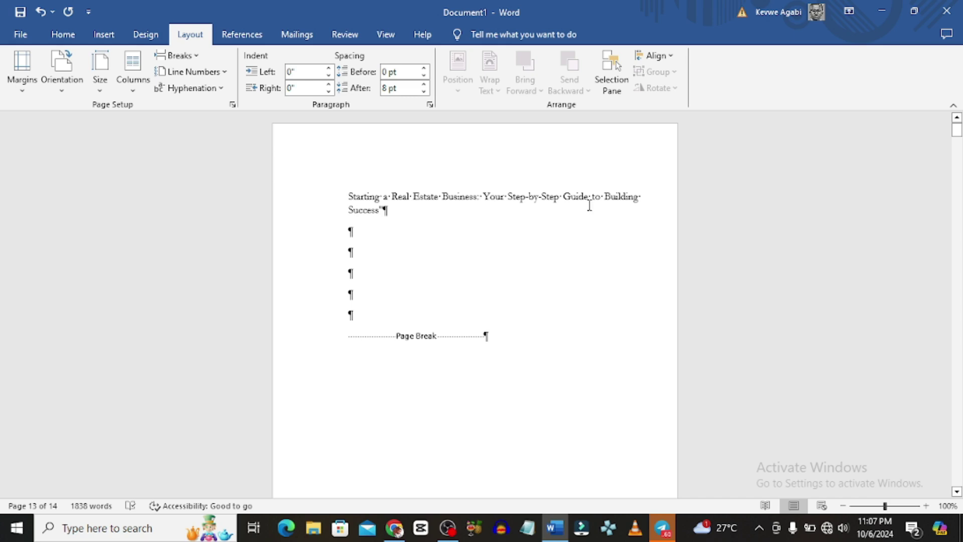
Centre the book title and set it to 28 pt
triple_click(370, 207)
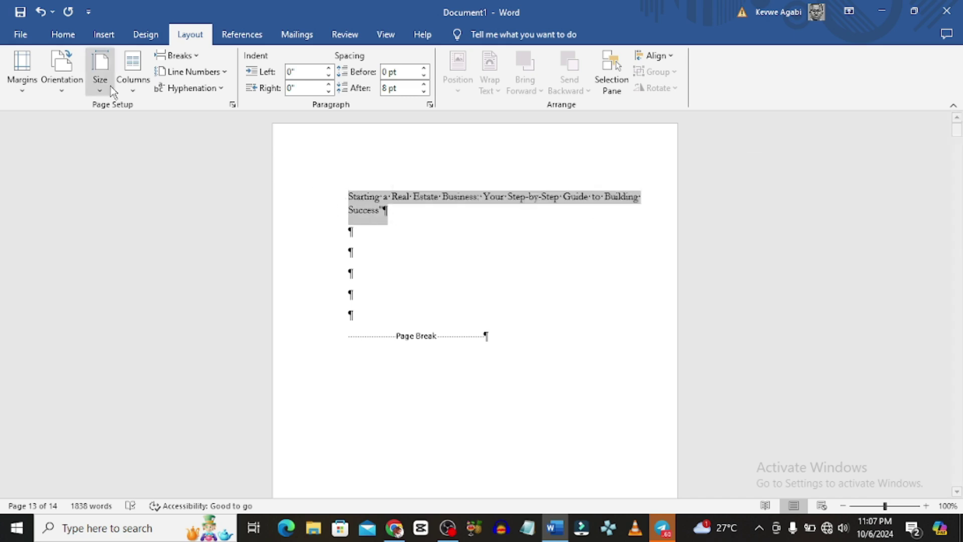
left_click(62, 34)
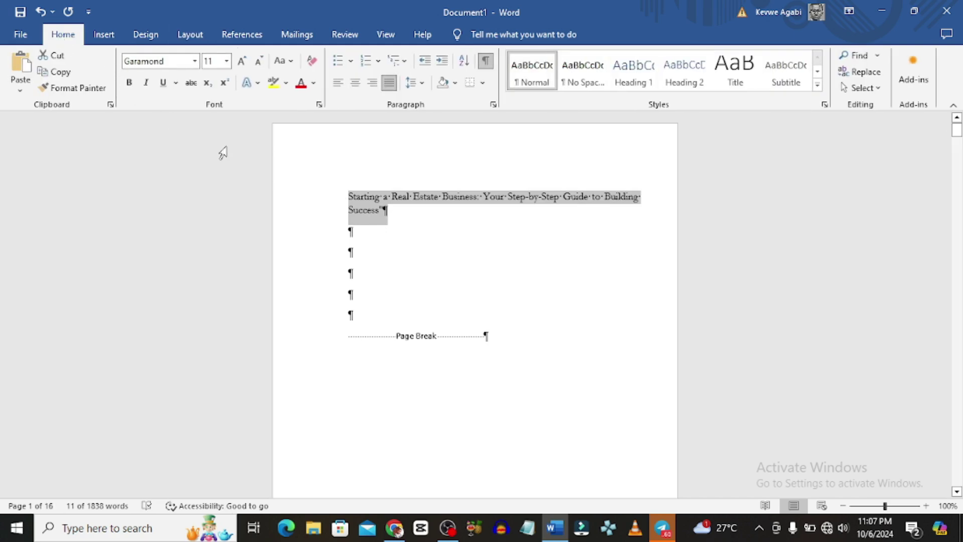
left_click(356, 82)
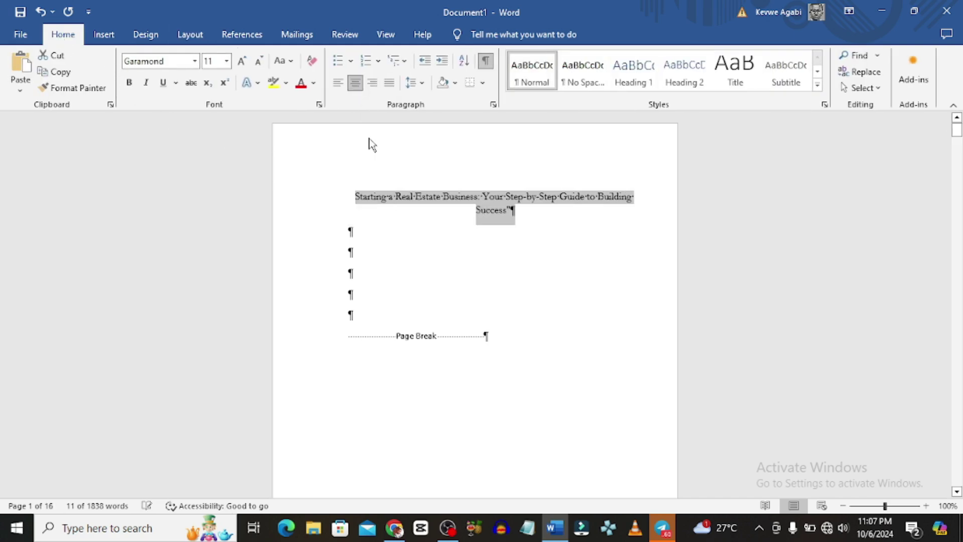
left_click(227, 60)
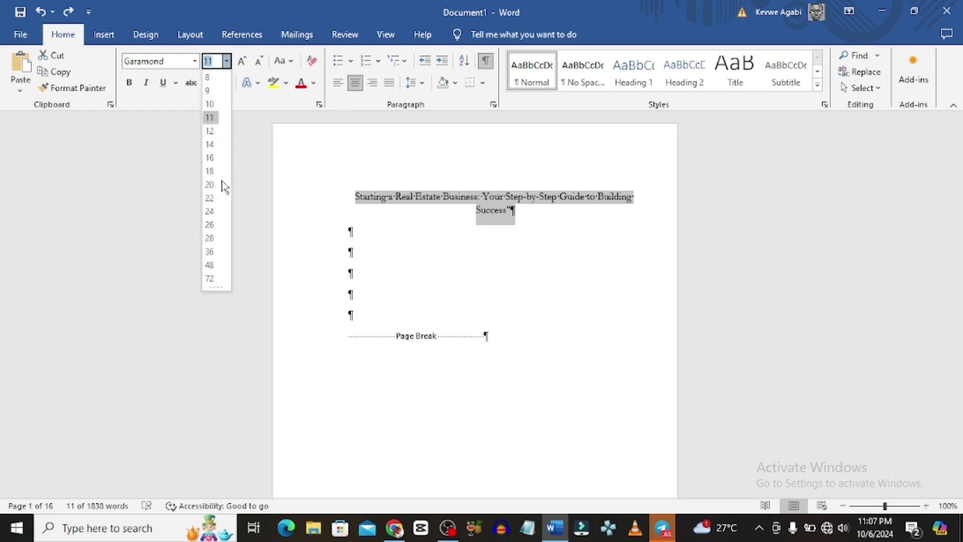
left_click(210, 238)
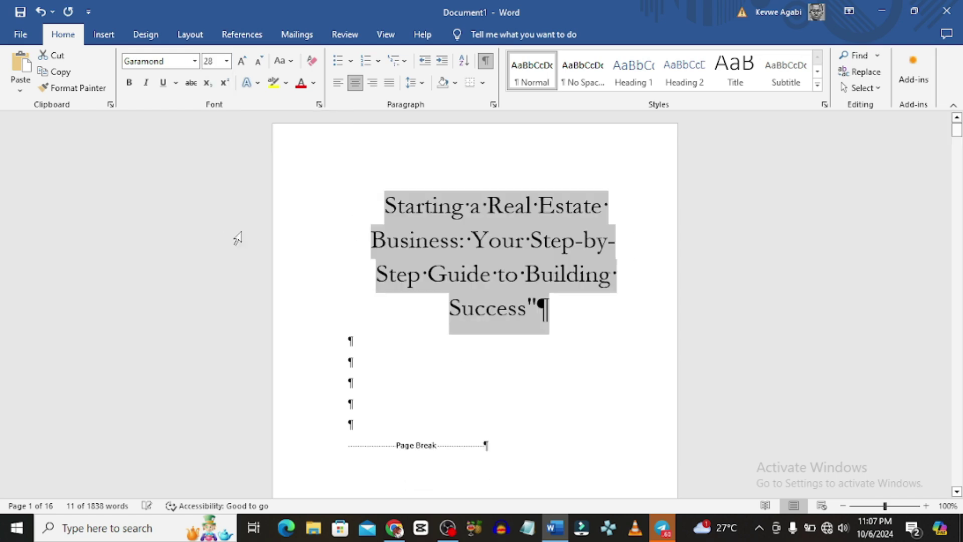
Make the title bold and break the subtitle onto a new line after 'Business:'
left_click(479, 246)
key("BackSpace")
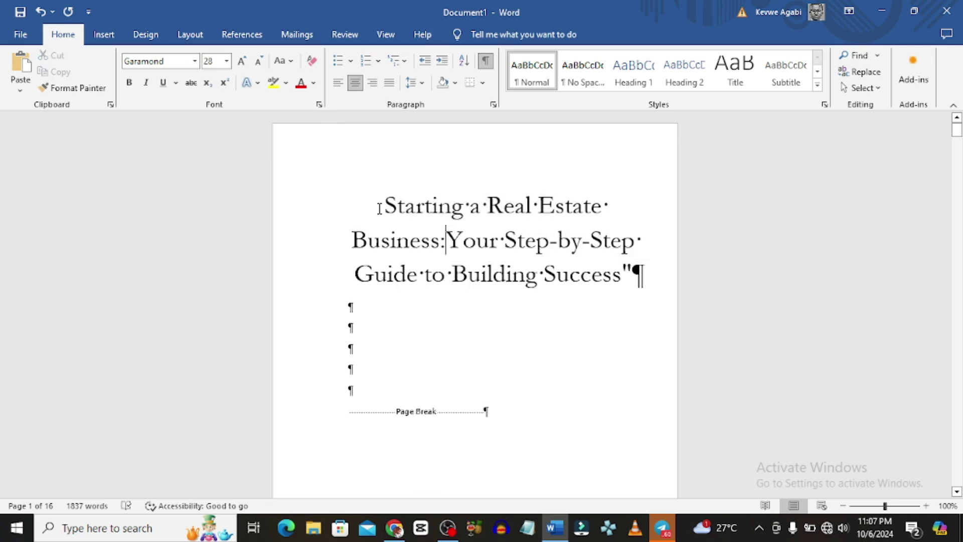
left_click_drag(379, 208, 561, 321)
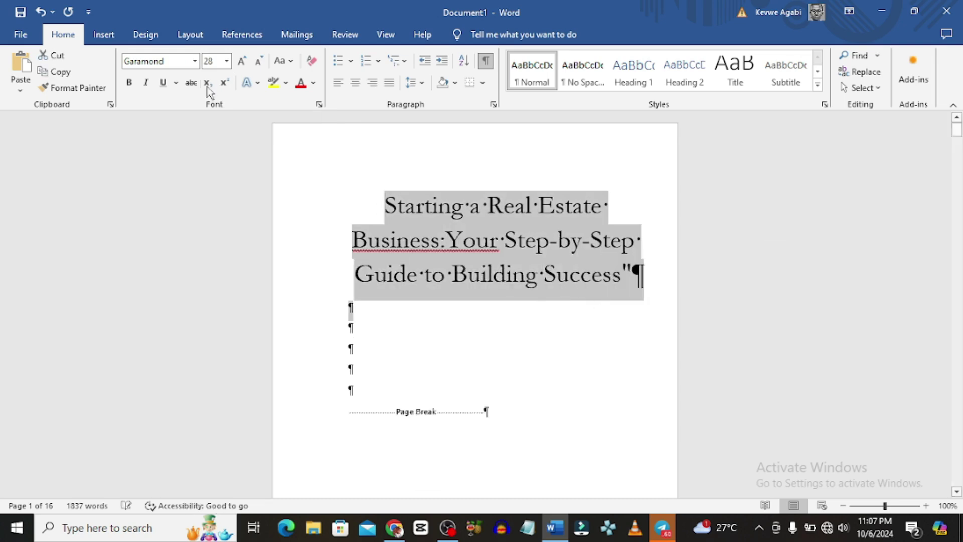
left_click(130, 83)
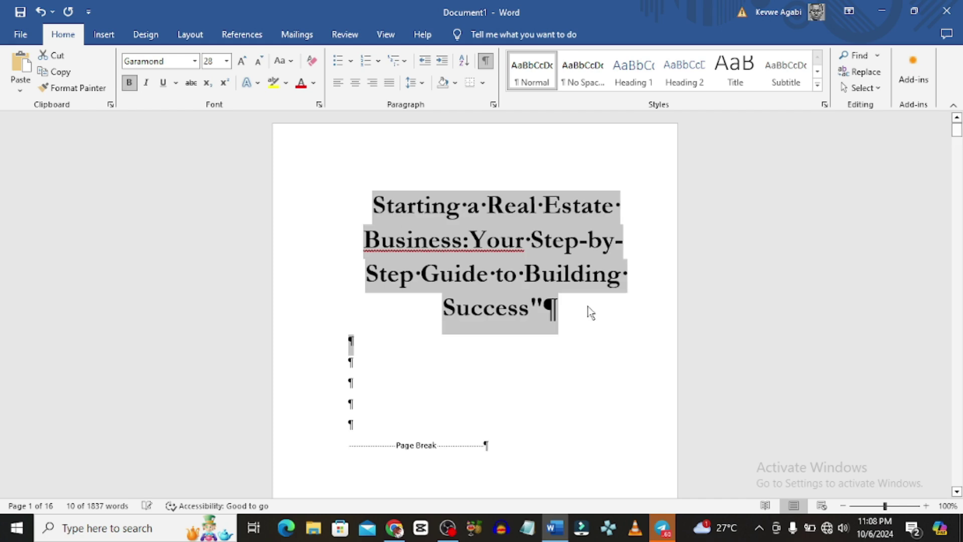
left_click(509, 314)
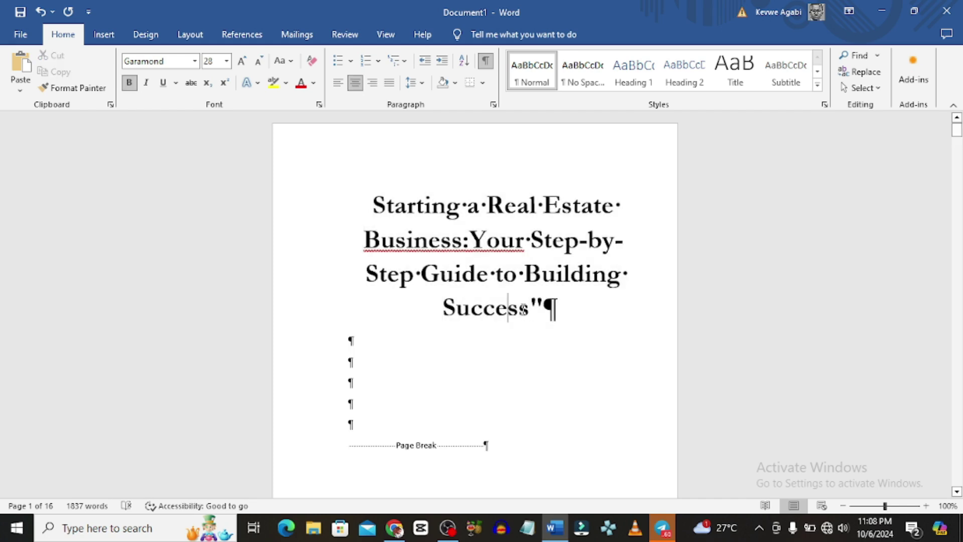
left_click(474, 244)
key("Return")
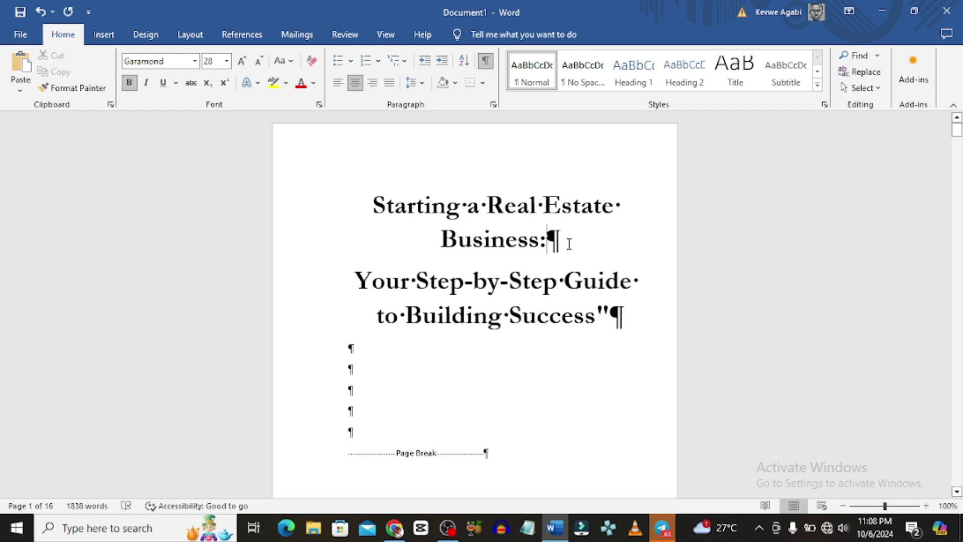
Select the Introduction title on page 3 and style it Heading 1
scroll(522, 263, "down", 2)
scroll(524, 262, "up", 1)
scroll(527, 357, "down", 10)
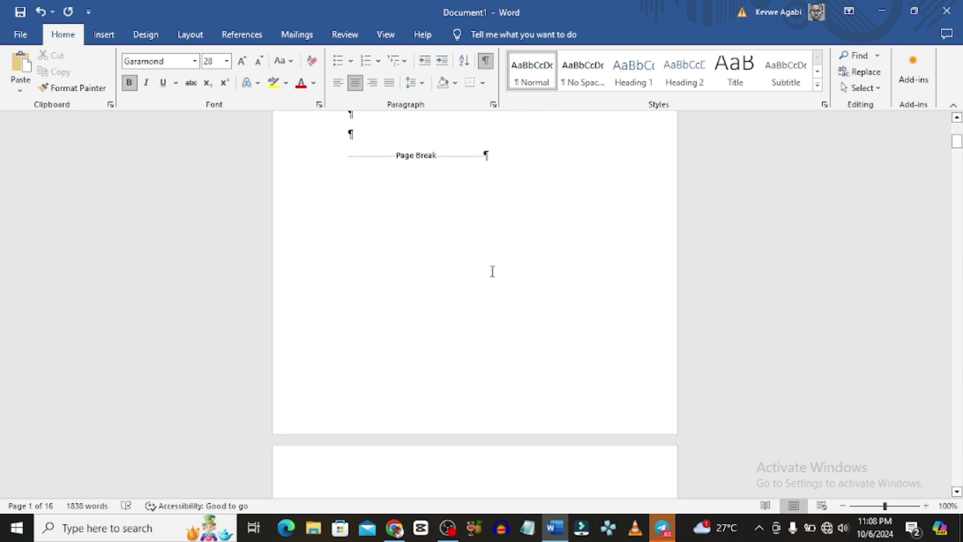
scroll(492, 271, "down", 2)
scroll(492, 271, "up", 1)
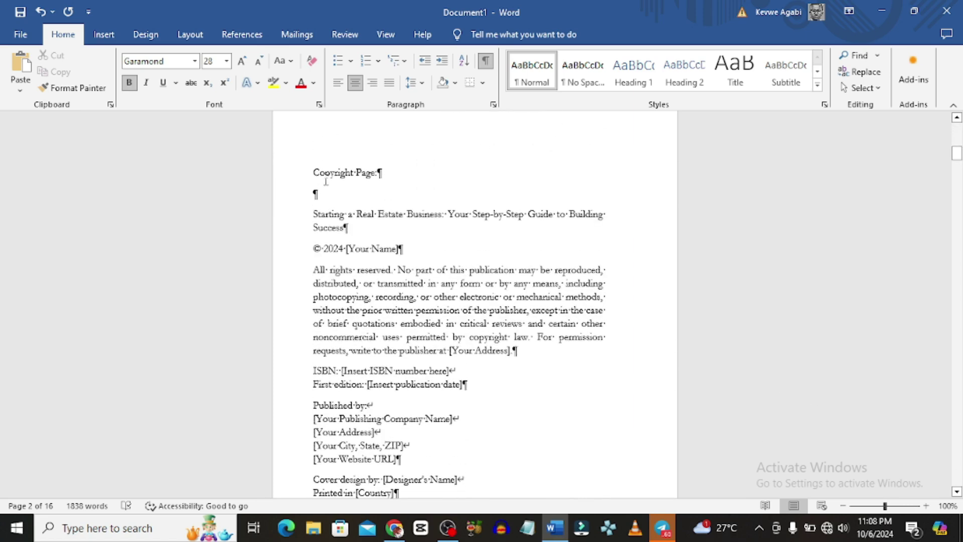
scroll(365, 241, "down", 4)
scroll(364, 240, "down", 14)
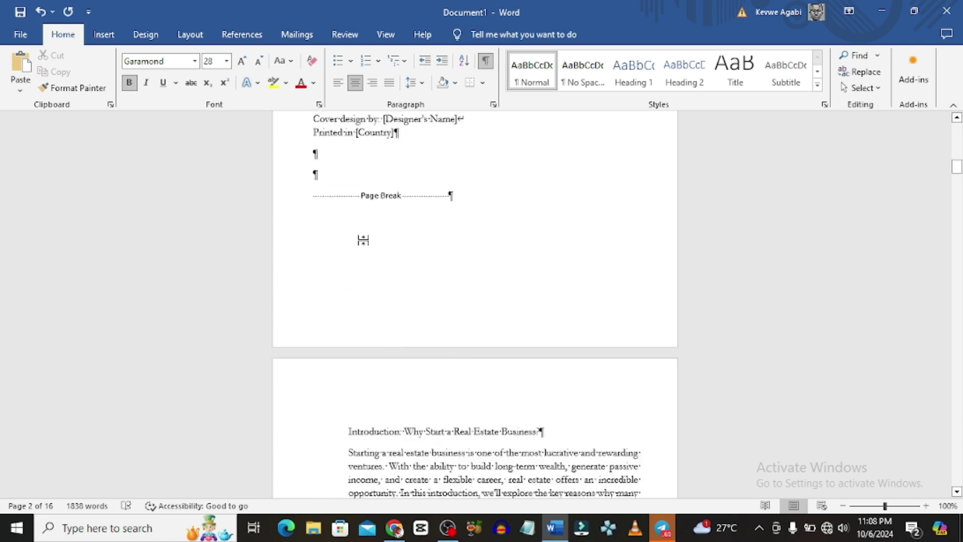
scroll(360, 200, "up", 1)
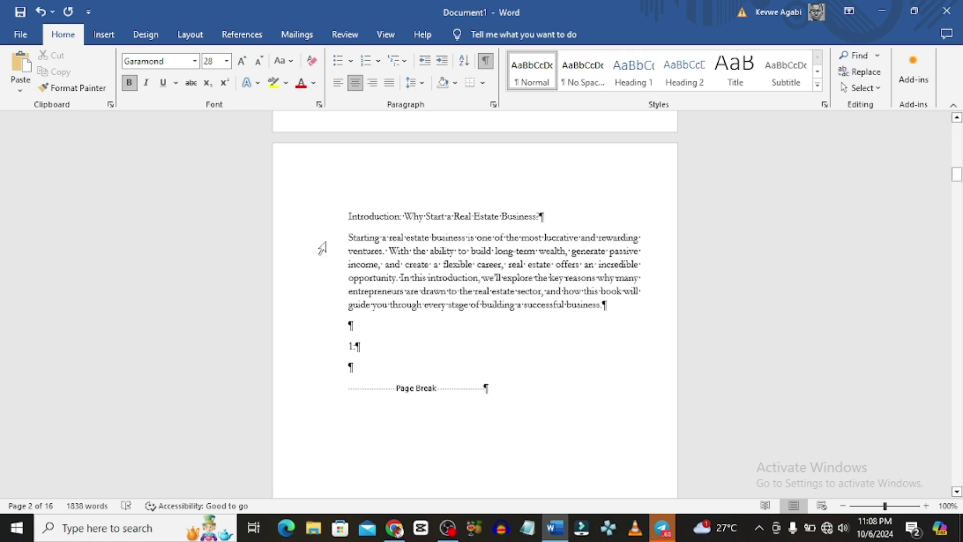
left_click_drag(350, 213, 571, 220)
left_click(634, 80)
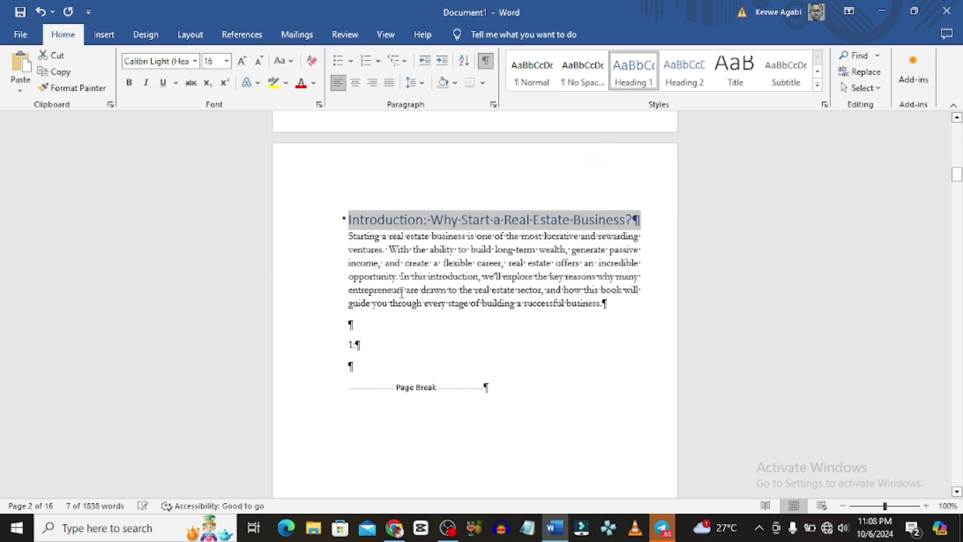
Modify the Heading 1 style to Garamond with black text
right_click(640, 69)
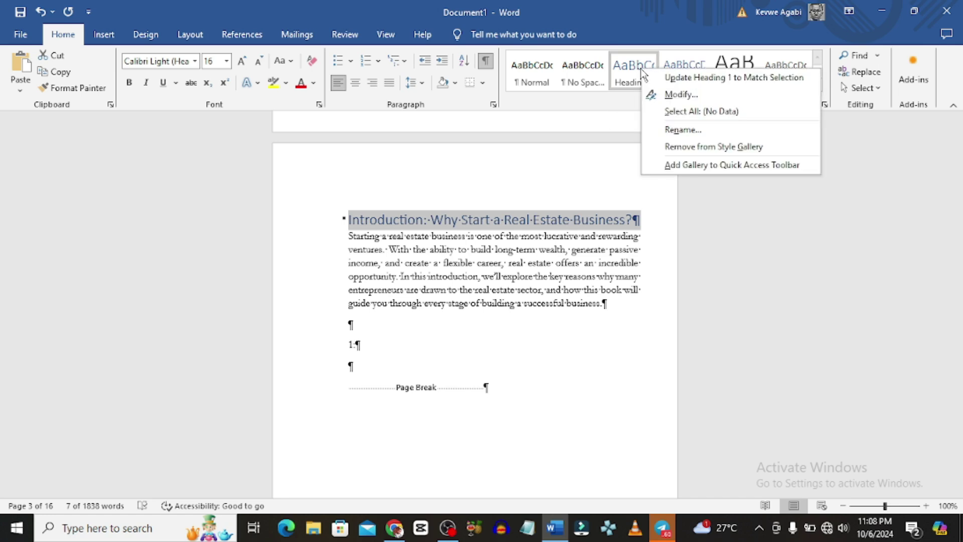
left_click(651, 95)
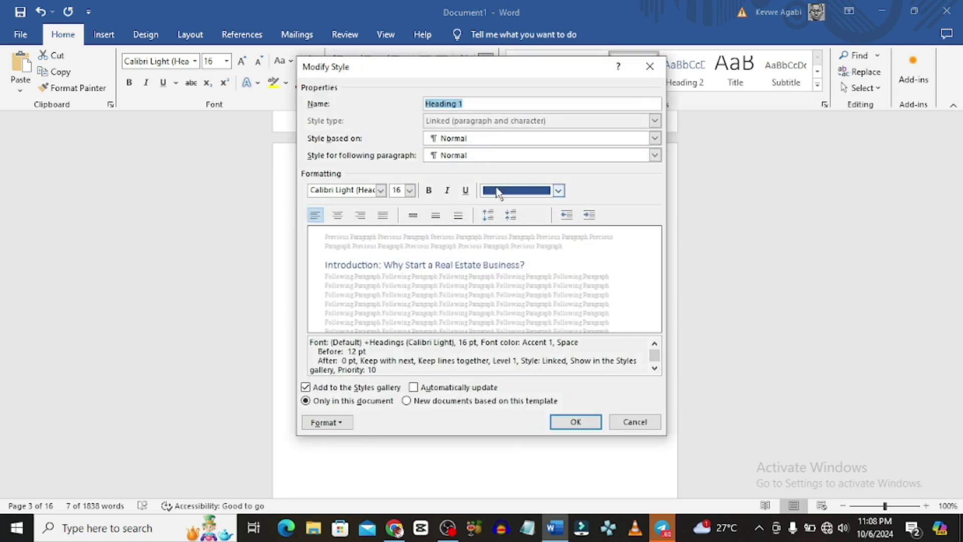
left_click(381, 190)
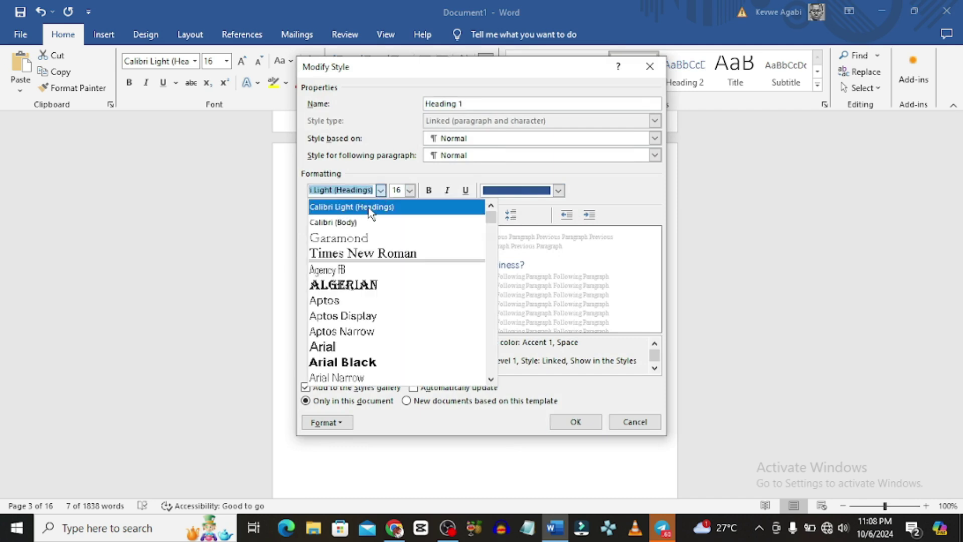
left_click(363, 237)
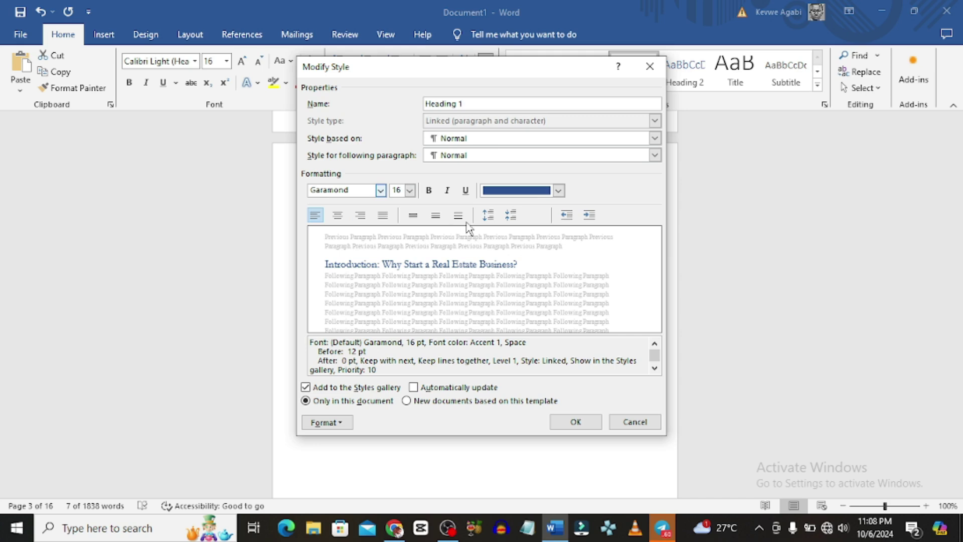
left_click(558, 190)
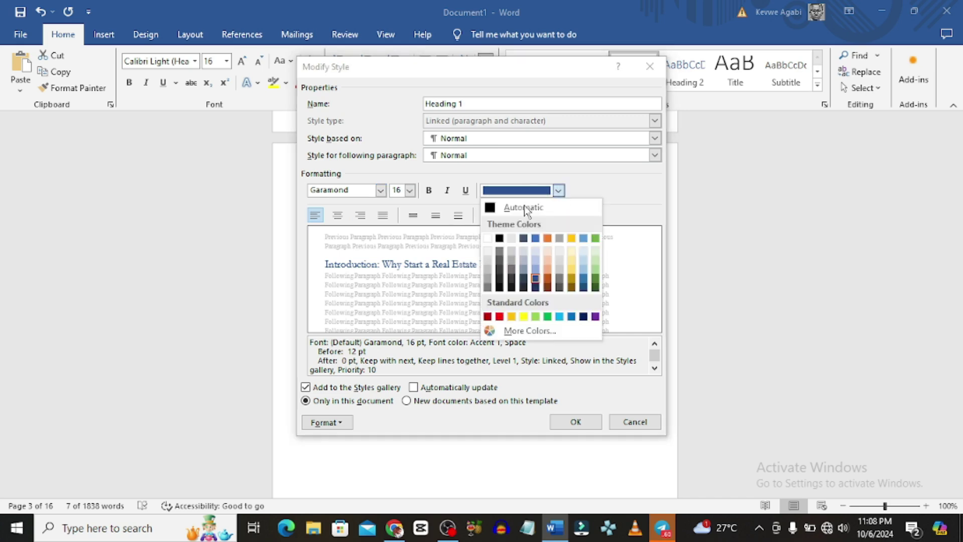
left_click(499, 239)
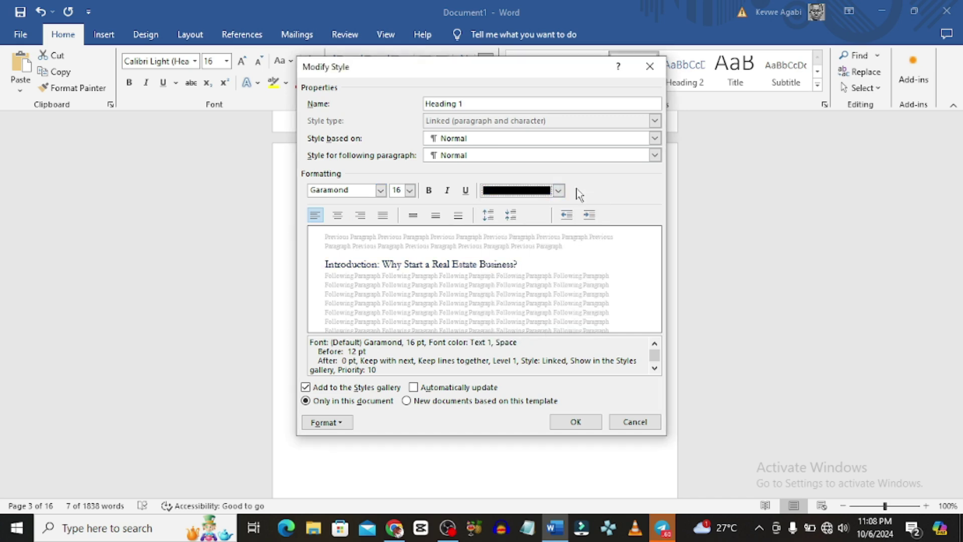
left_click(574, 424)
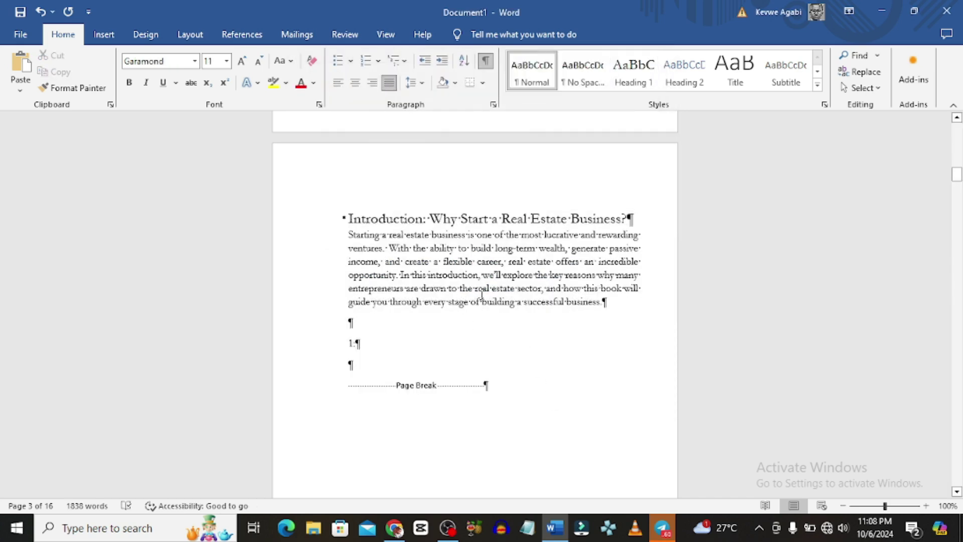
Style the Chapter 1 title Heading 1 and keep it left-aligned
scroll(481, 297, "down", 6)
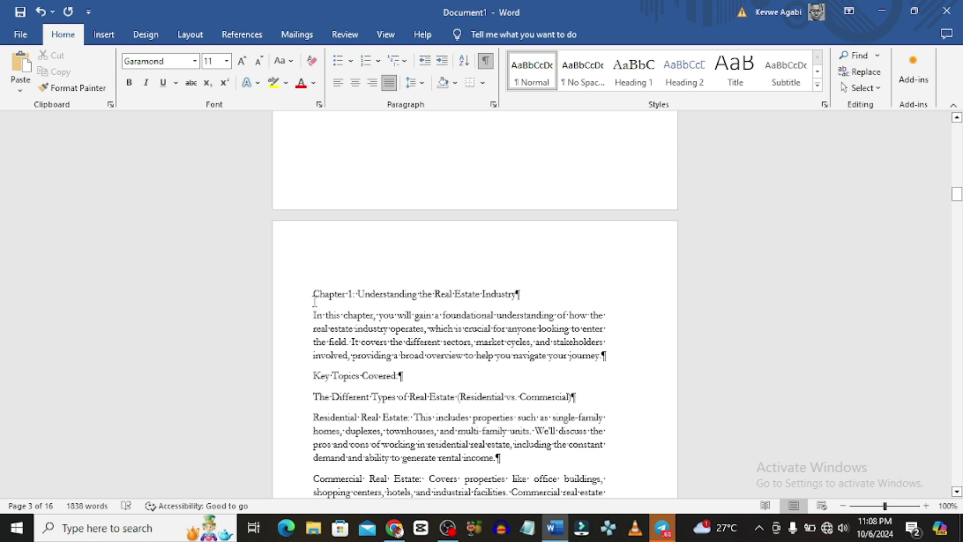
scroll(356, 299, "up", 1)
left_click_drag(312, 328, 521, 330)
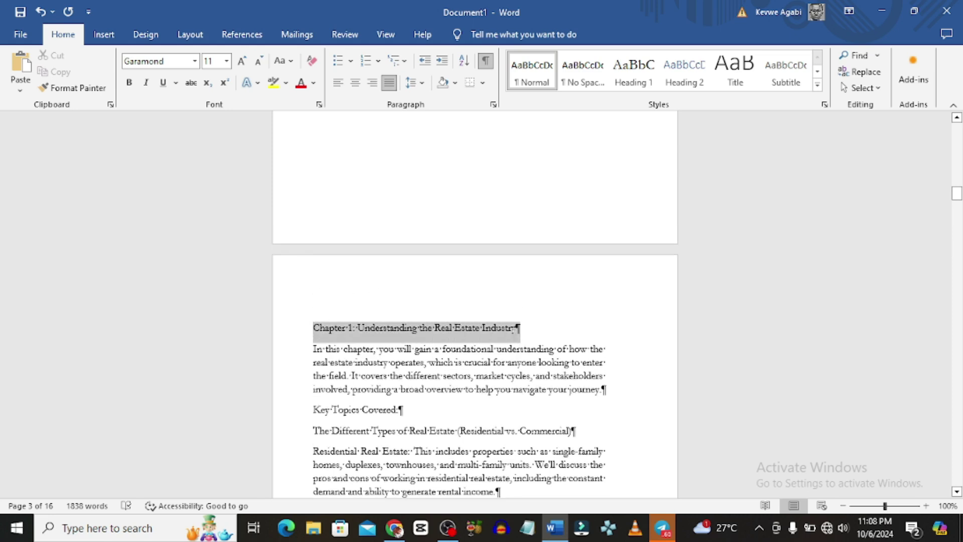
left_click(633, 76)
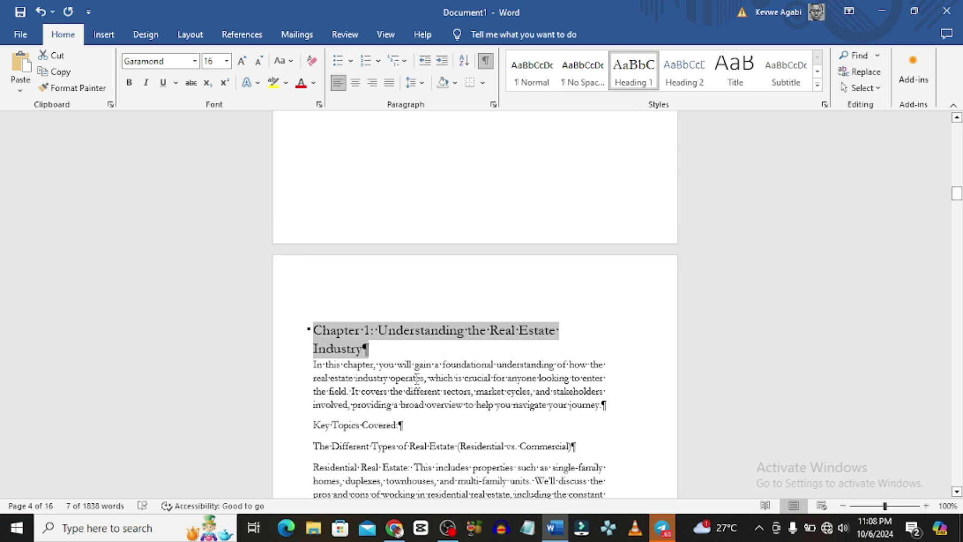
left_click(358, 86)
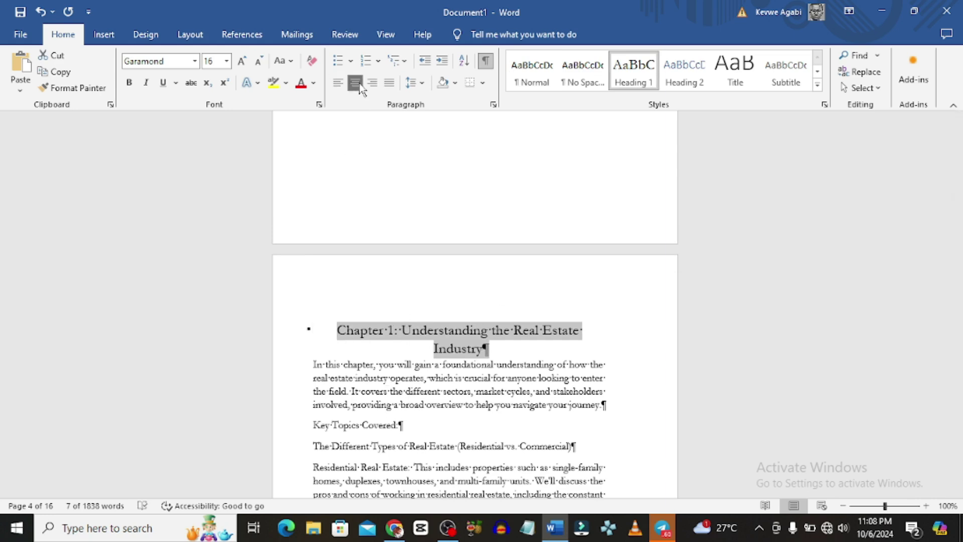
left_click(338, 83)
Make Key Topics Covered, The Different Types of Real Estate and Real Estate Market Cycles Heading 2
scroll(388, 298, "down", 3)
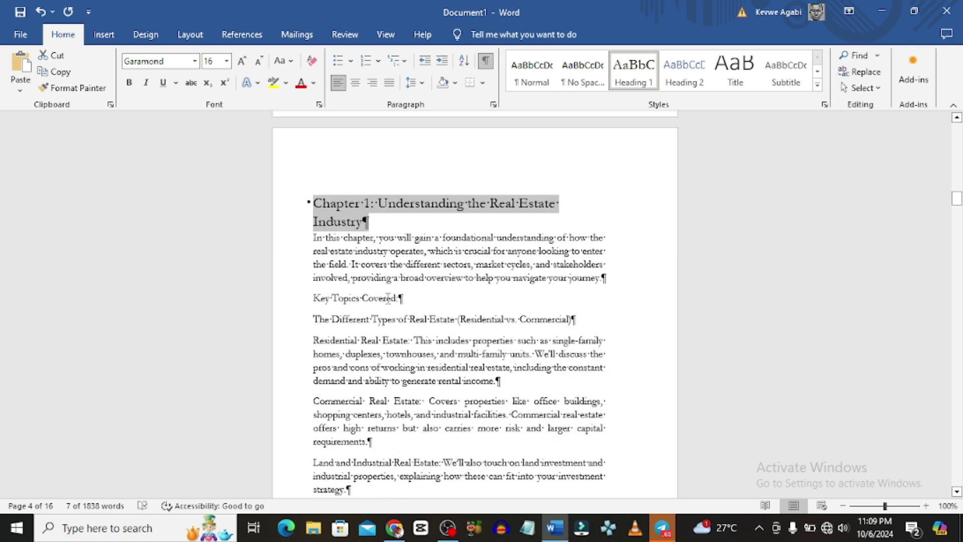
scroll(351, 295, "down", 1)
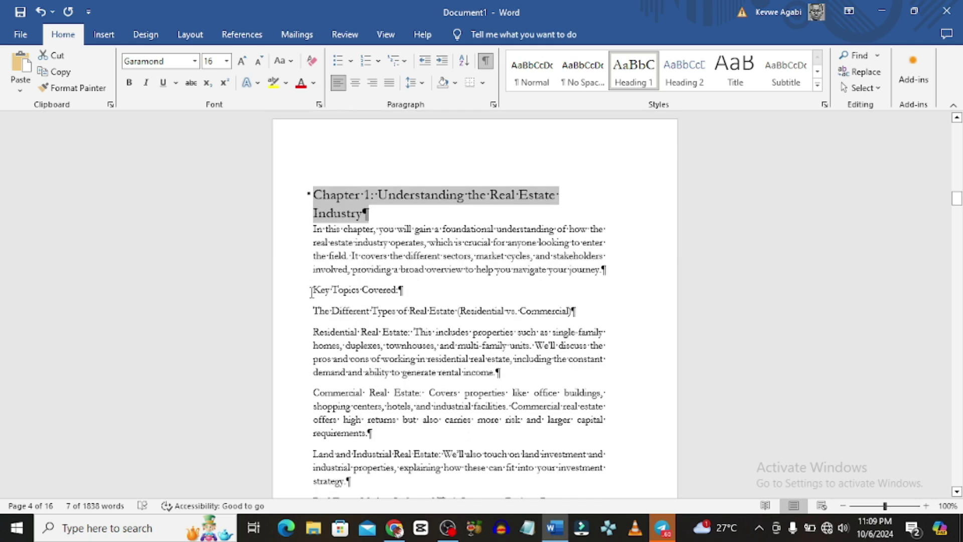
left_click_drag(313, 291, 410, 291)
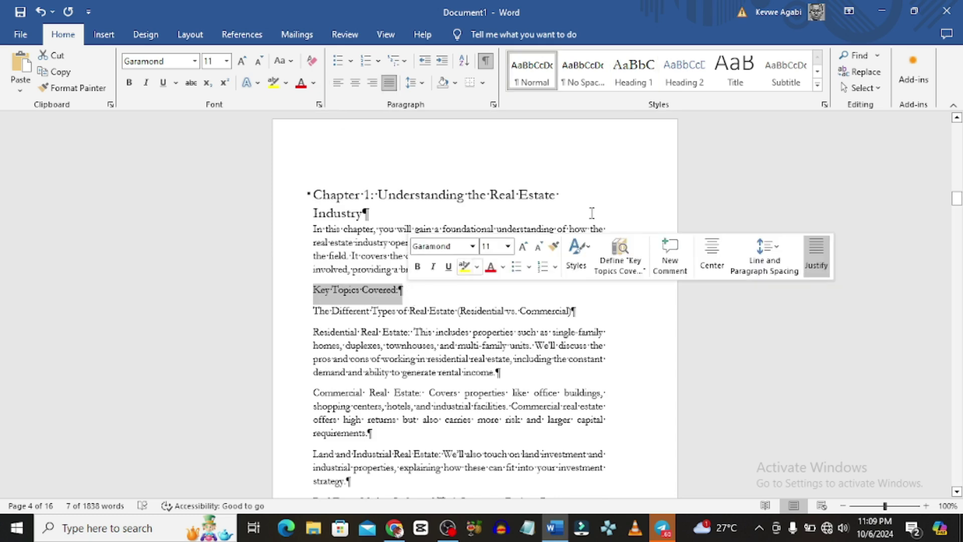
left_click(696, 77)
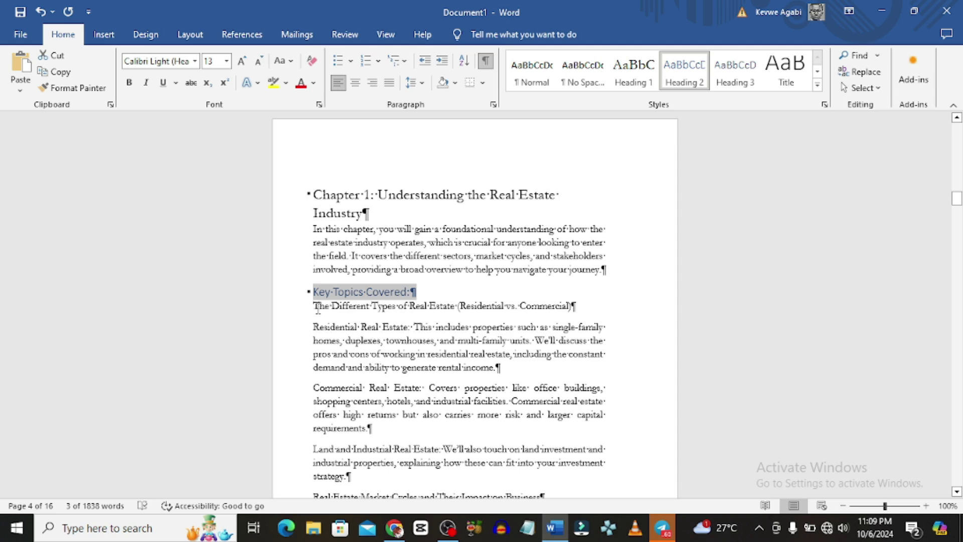
left_click_drag(314, 305, 568, 307)
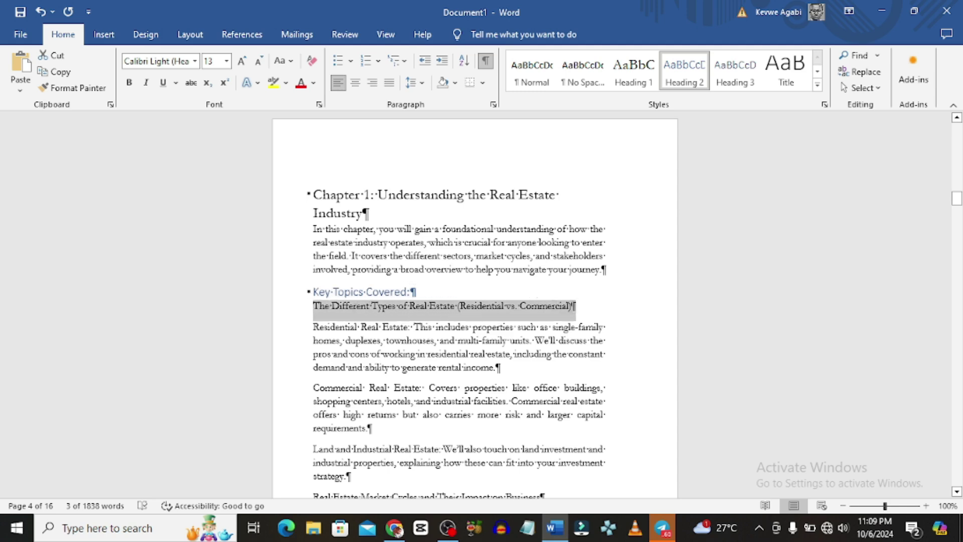
left_click(675, 77)
scroll(430, 326, "down", 4)
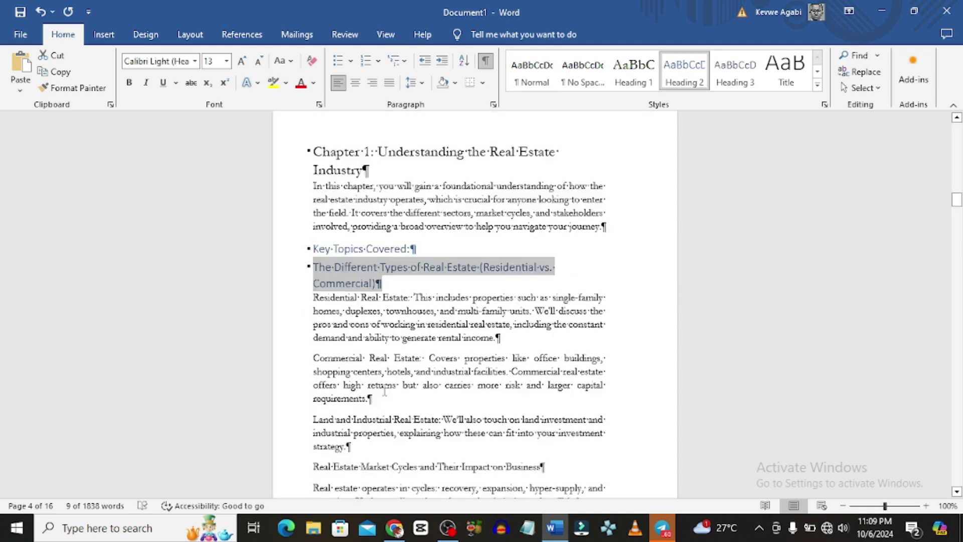
left_click(325, 301)
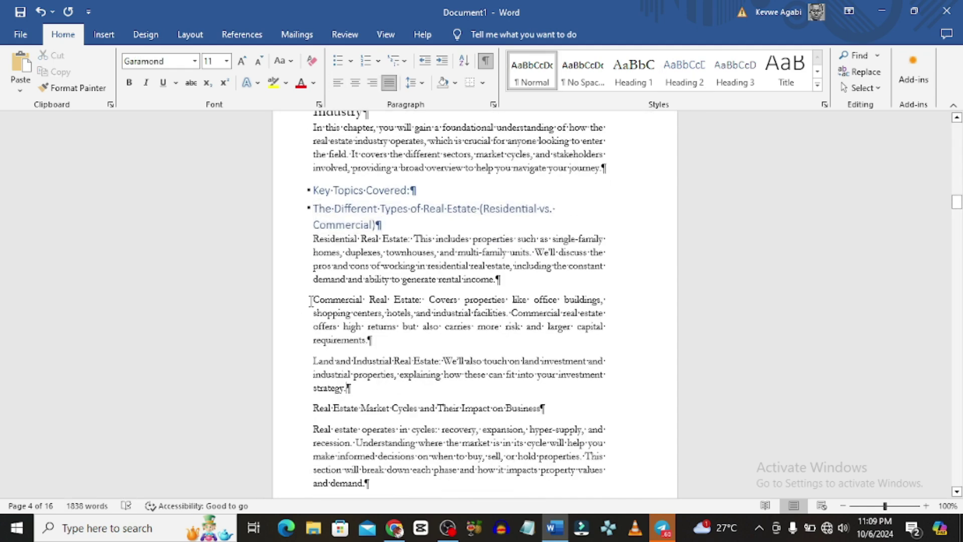
scroll(391, 373, "down", 3)
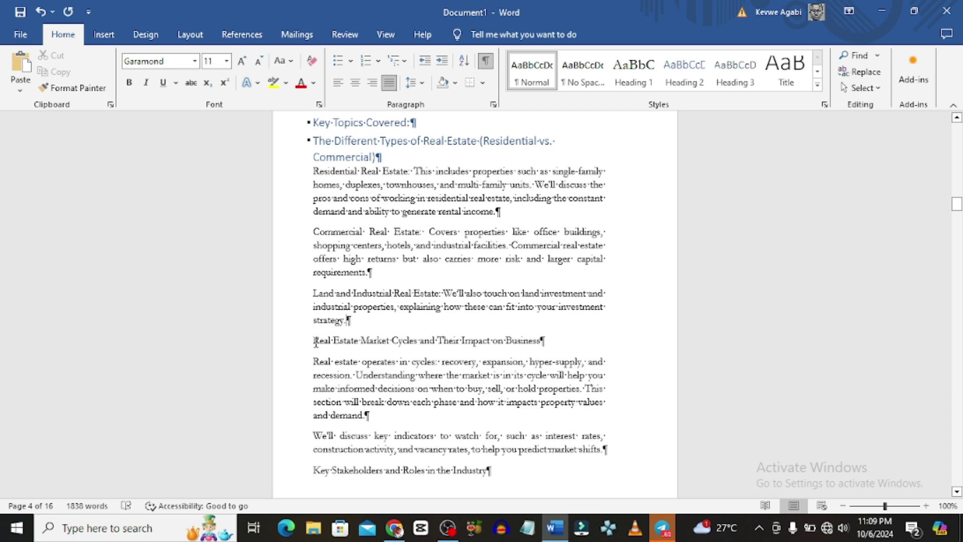
left_click_drag(315, 341, 544, 341)
left_click(685, 75)
Apply Heading 1 to the Chapter 2 title
scroll(398, 413, "down", 12)
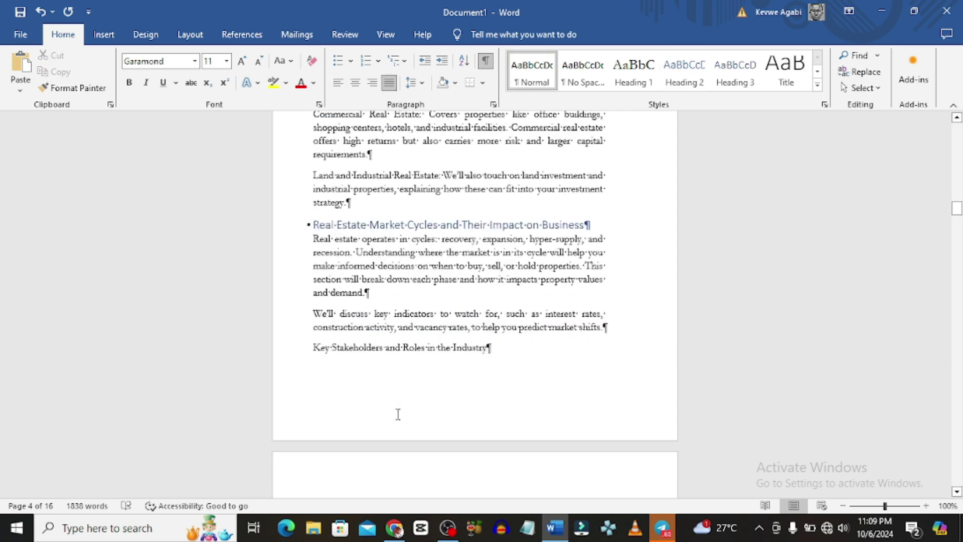
scroll(400, 426, "down", 10)
left_click_drag(313, 312, 622, 314)
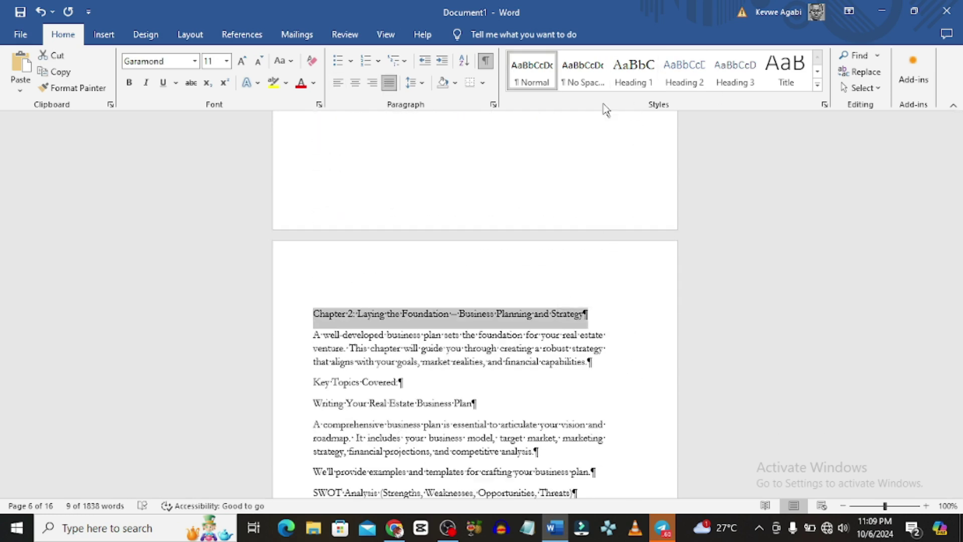
left_click(633, 70)
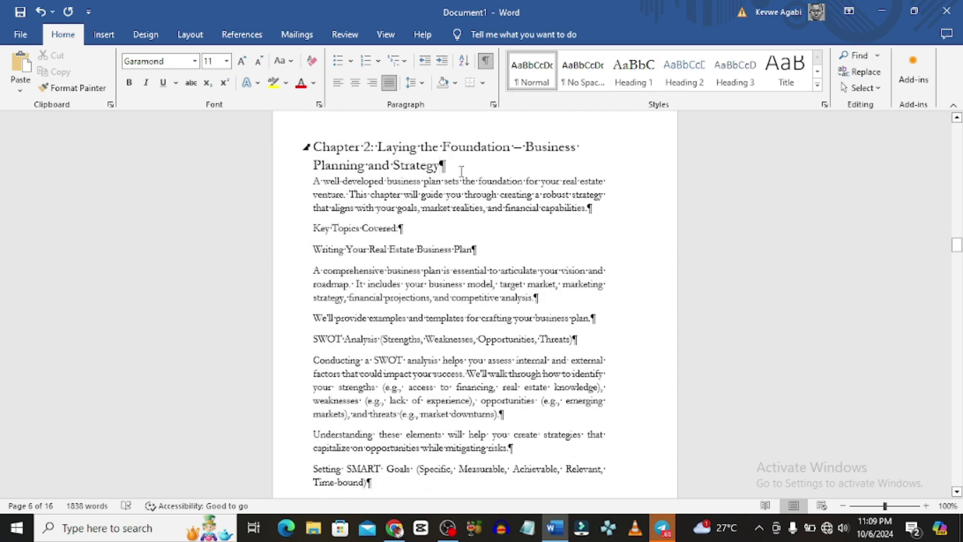
Insert a page break after the copyright details, bringing the manuscript to 17 pages
key("Return")
scroll(409, 326, "up", 20)
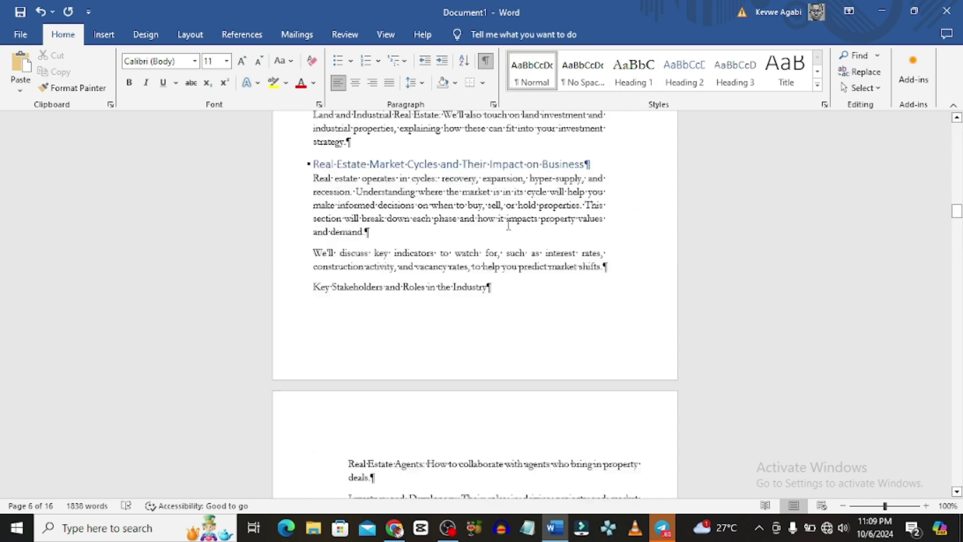
scroll(408, 326, "down", 10)
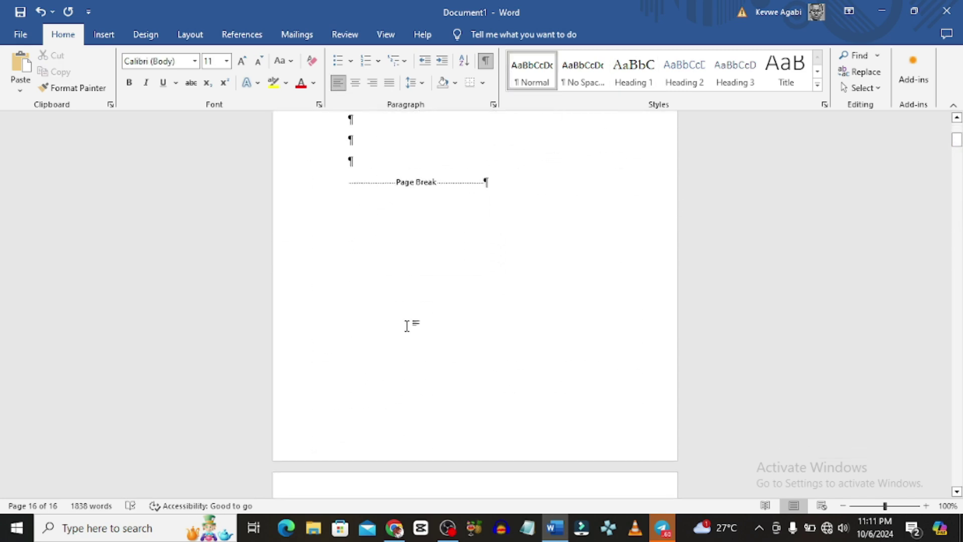
scroll(409, 326, "down", 3)
scroll(409, 326, "up", 4)
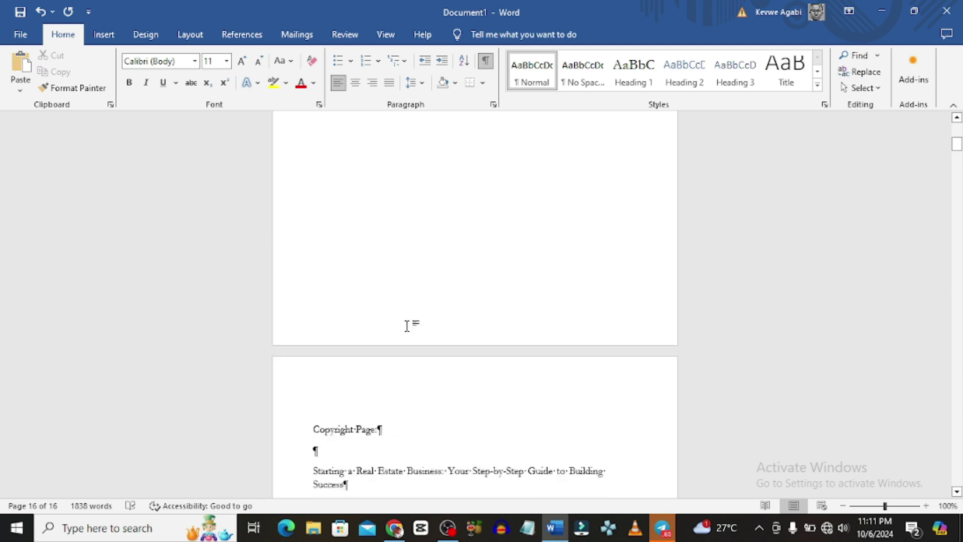
scroll(409, 326, "down", 8)
scroll(409, 326, "down", 7)
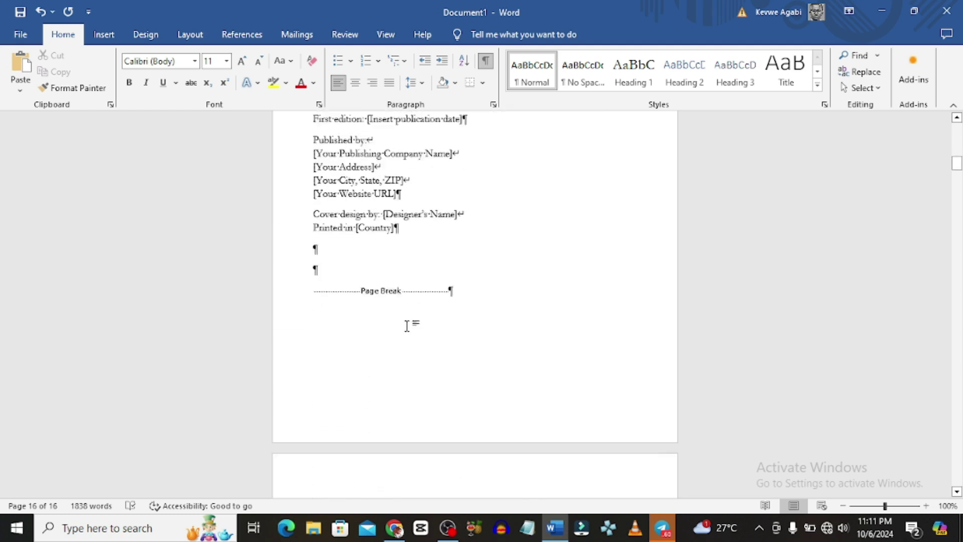
scroll(409, 326, "up", 3)
left_click(408, 319)
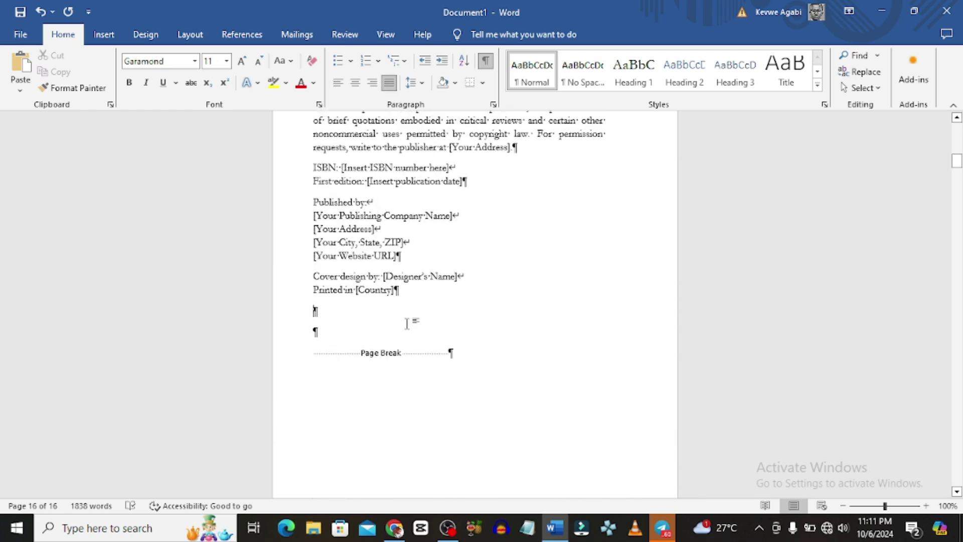
left_click(104, 35)
left_click(79, 75)
scroll(285, 318, "down", 5)
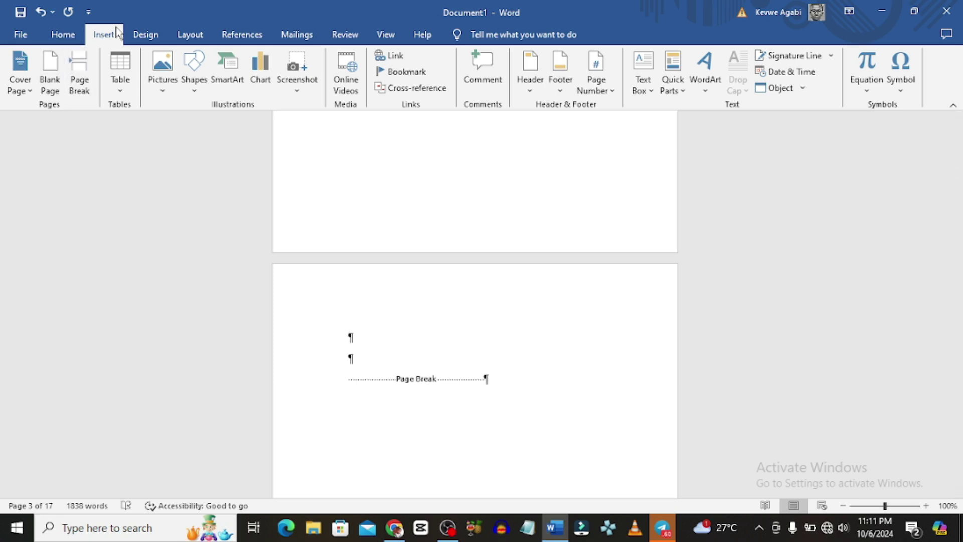
Insert the Automatic Table 2 table of contents on the new blank page
left_click(257, 38)
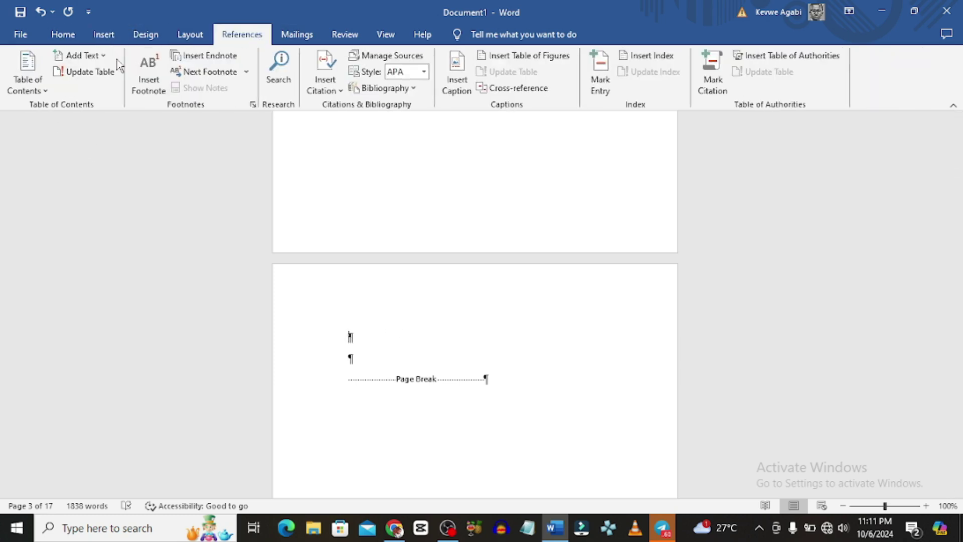
left_click(30, 81)
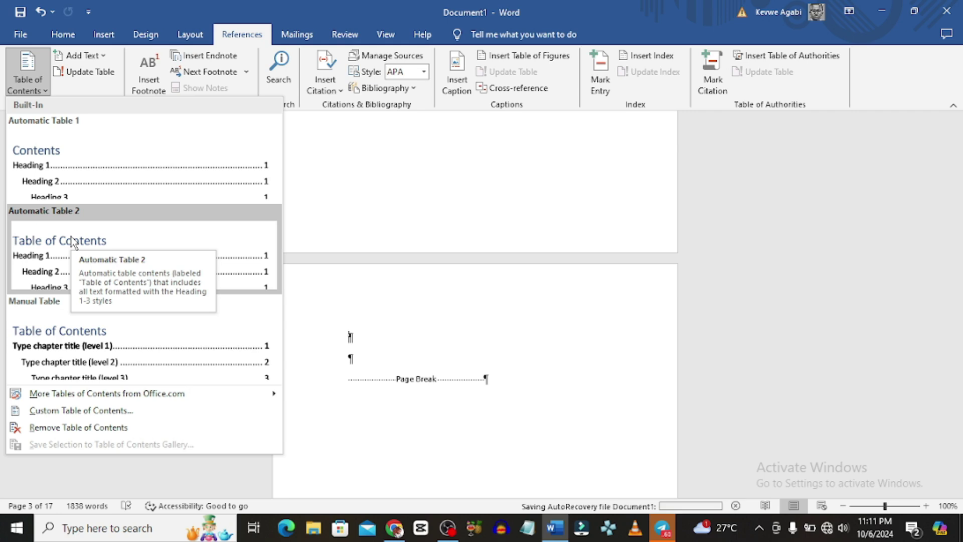
left_click(72, 243)
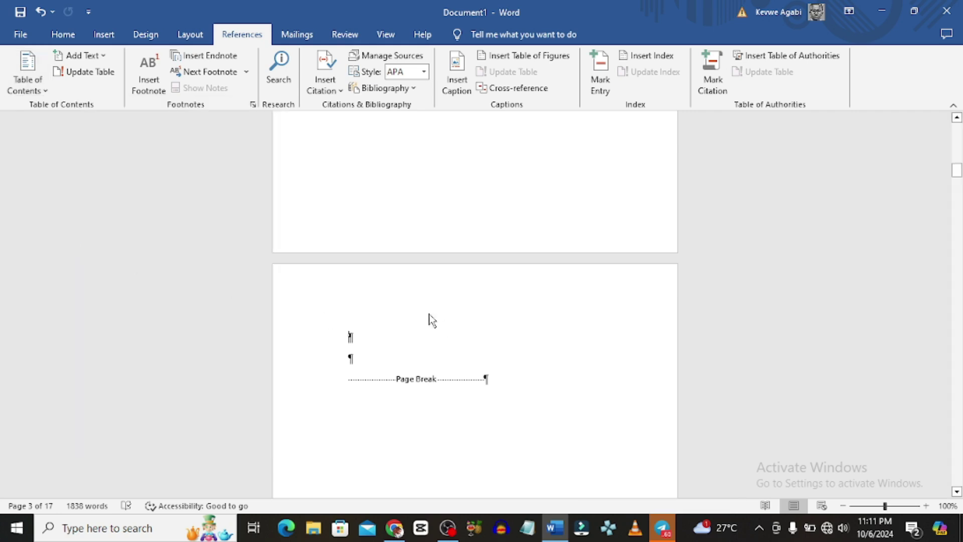
scroll(433, 303, "up", 3)
scroll(435, 298, "up", 4)
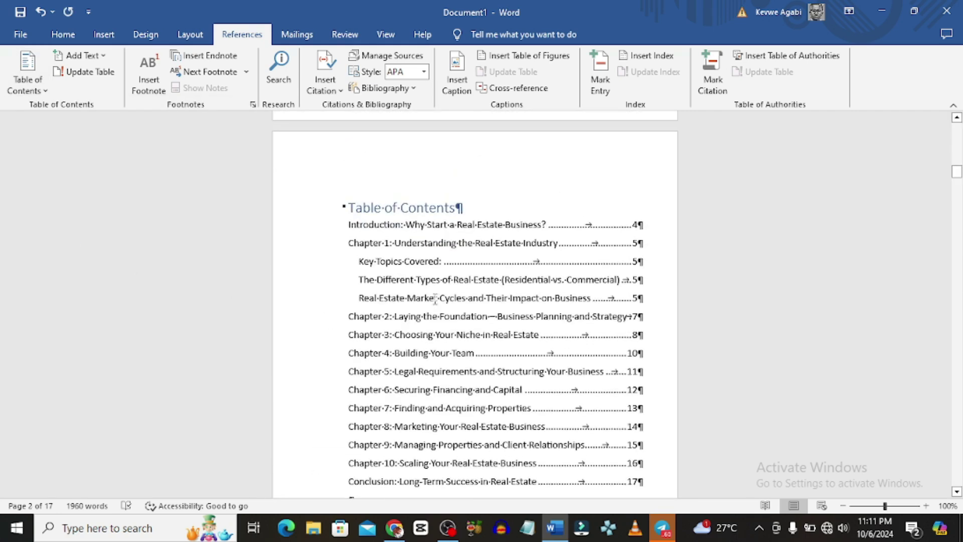
Select the table of contents to check its Introduction-to-Conclusion entries, then deselect it
left_click(405, 250)
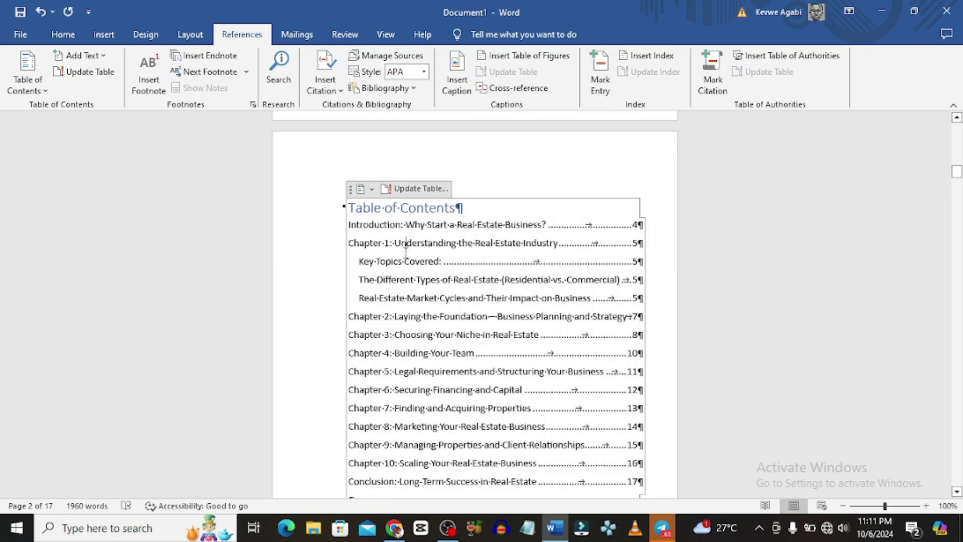
left_click(351, 189)
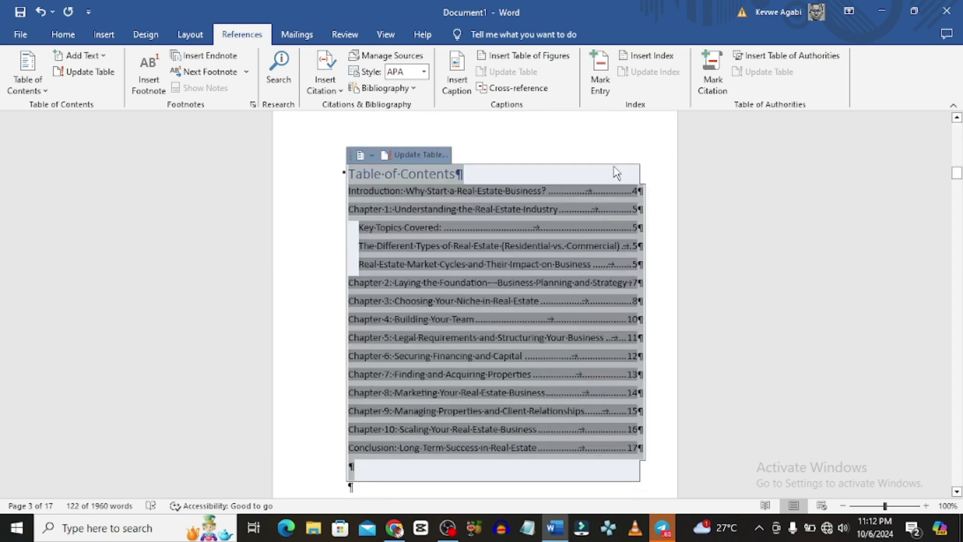
left_click(630, 139)
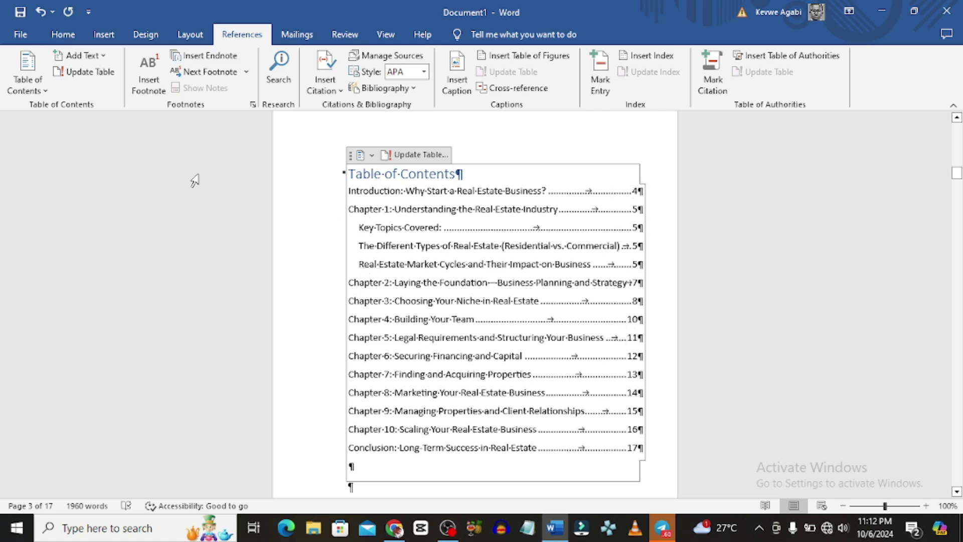
Replace the table of contents with a custom version that omits page numbers and uses hyperlinks
left_click(45, 89)
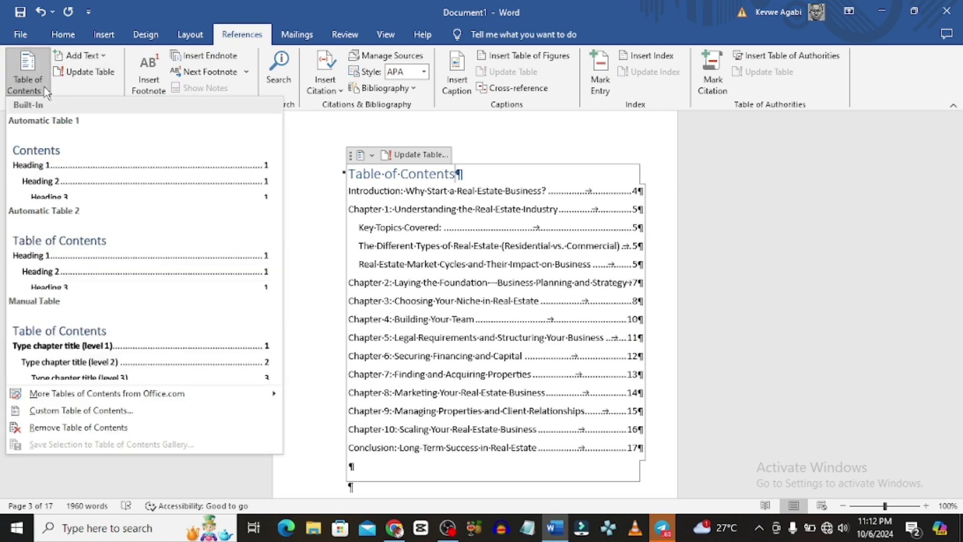
left_click(76, 414)
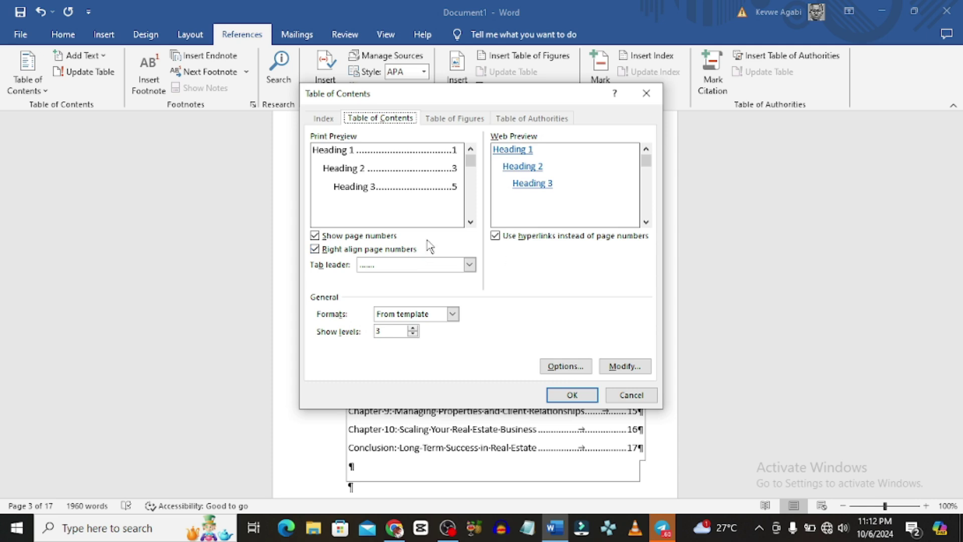
left_click(315, 235)
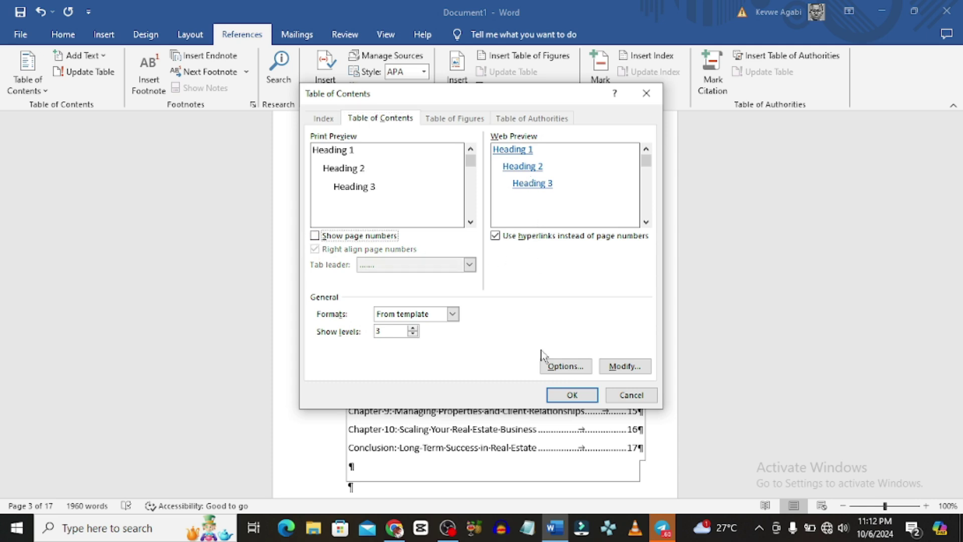
left_click(572, 395)
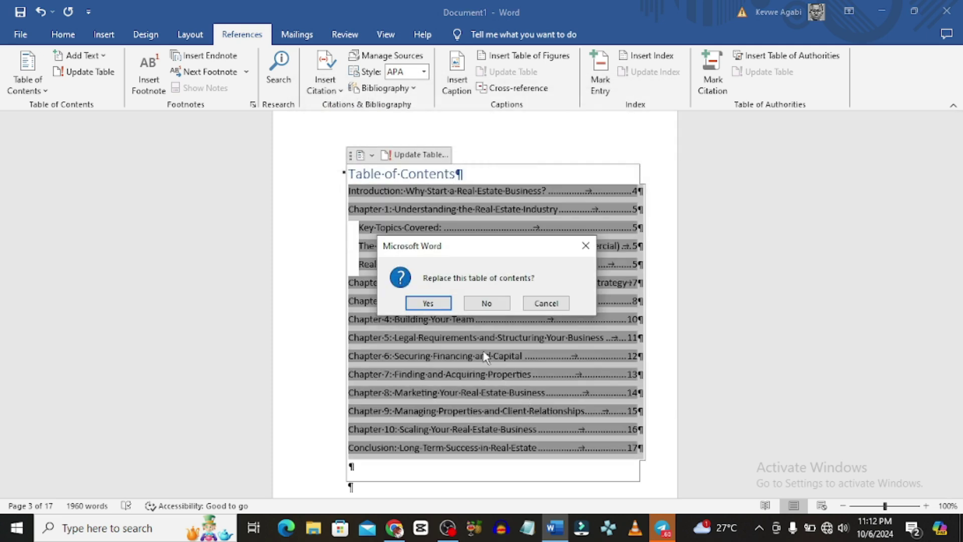
left_click(428, 303)
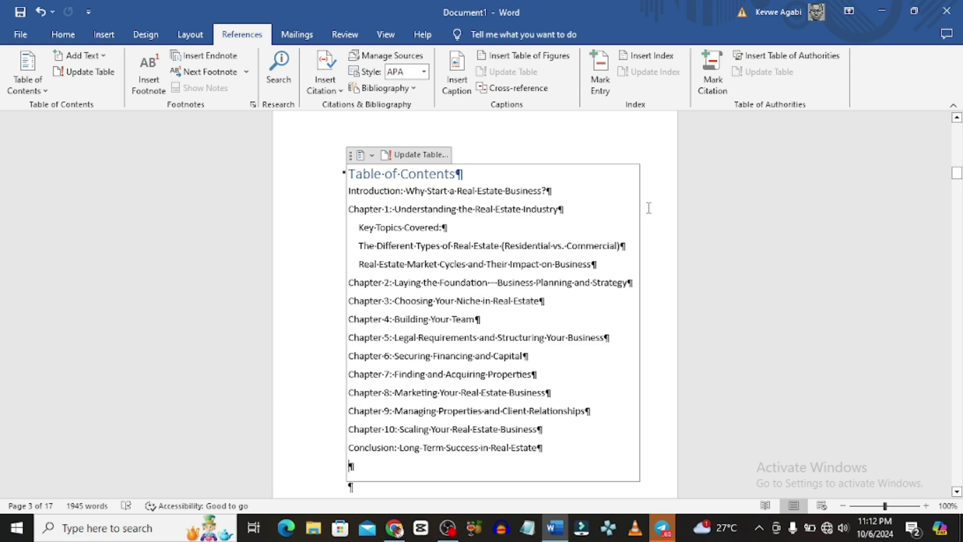
left_click(649, 208)
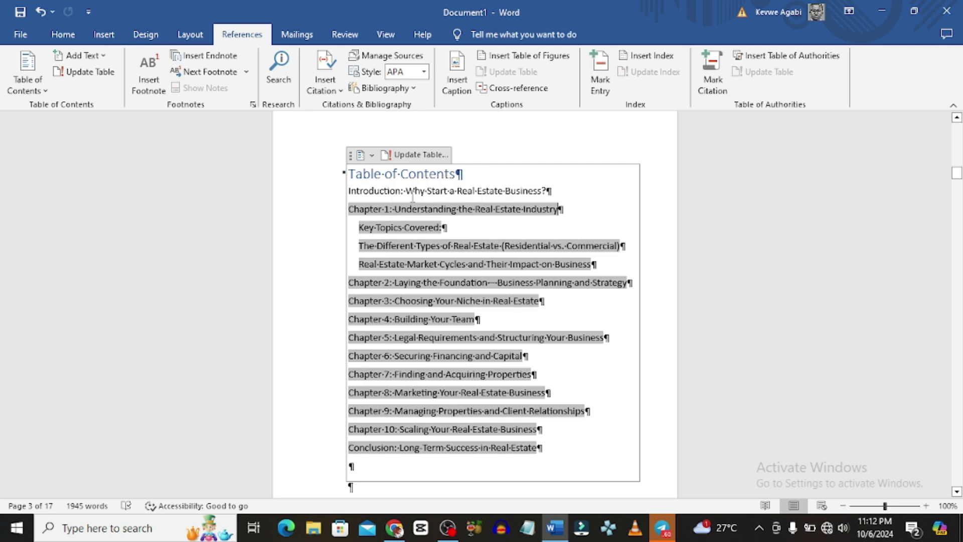
Follow the Chapter 4 contents link, then return to the Table of Contents with Alt+Left
left_click(378, 319, "ctrl")
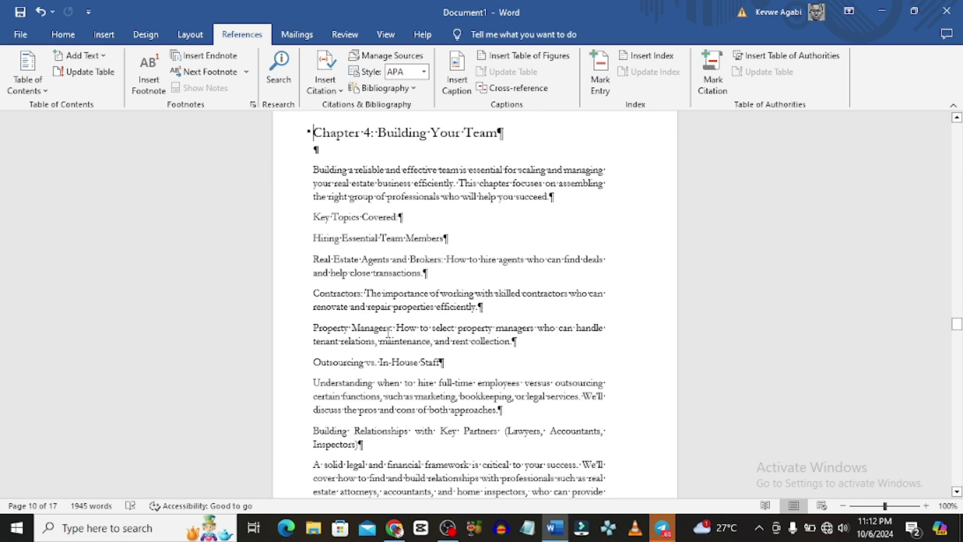
key("alt+Left")
scroll(387, 331, "up", 2)
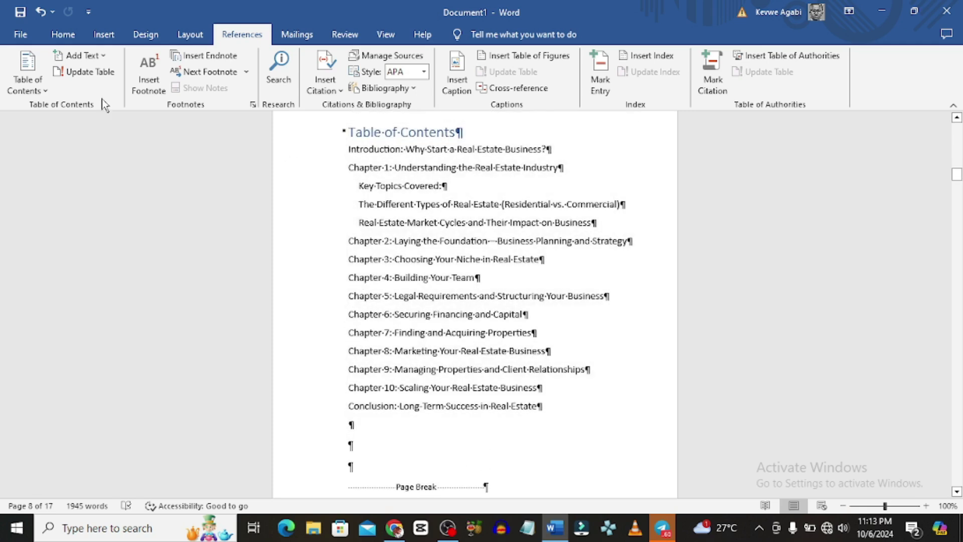
left_click(55, 36)
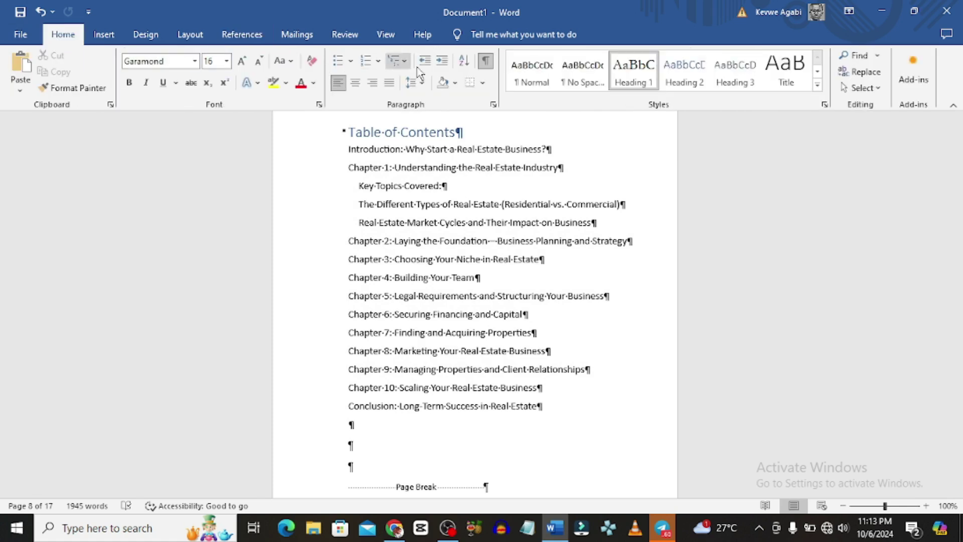
Hide the formatting marks and undo the stray "1:" line under the Introduction
left_click(484, 61)
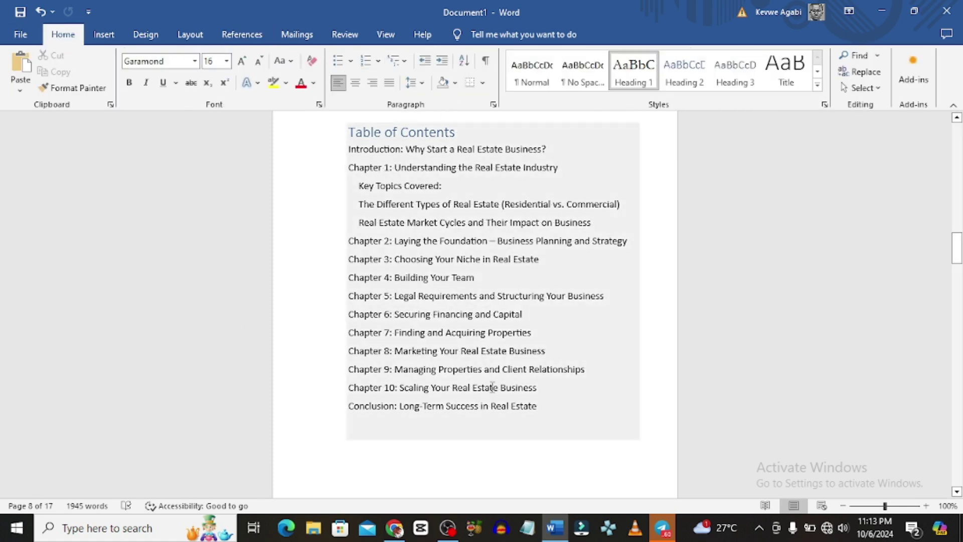
scroll(490, 384, "down", 8)
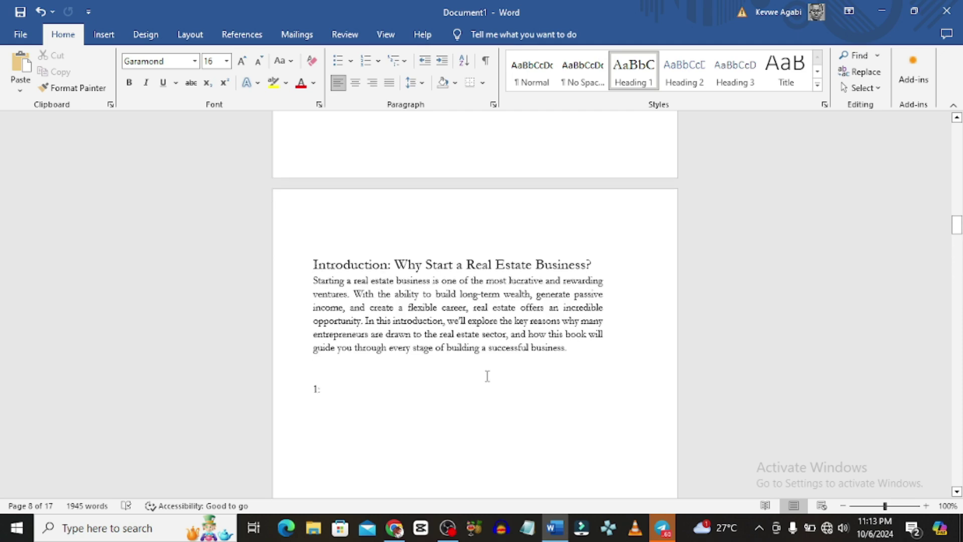
key("ctrl+z")
scroll(344, 251, "up", 6)
scroll(347, 275, "up", 3)
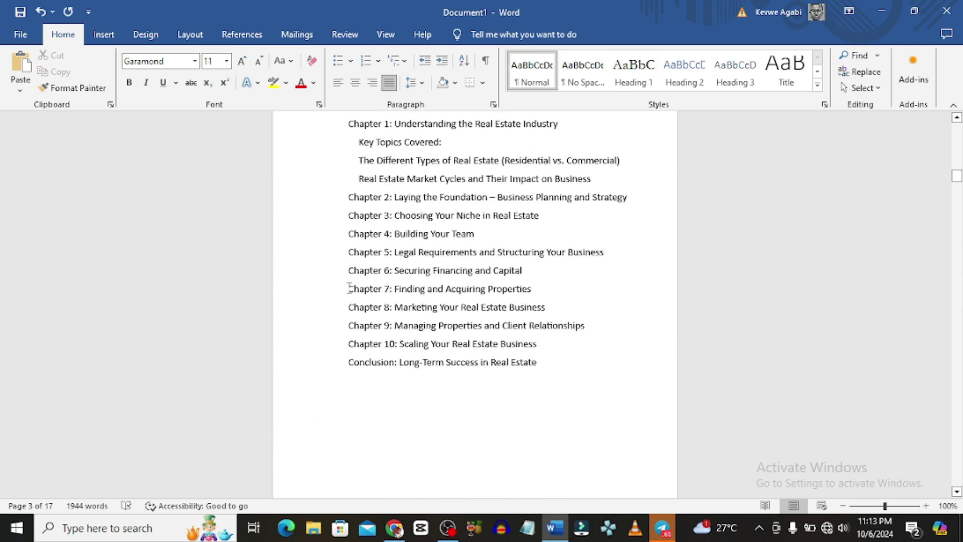
Review the Table of Contents and scroll through the 17-page manuscript
left_click(350, 288)
scroll(351, 291, "up", 3)
scroll(353, 295, "up", 15)
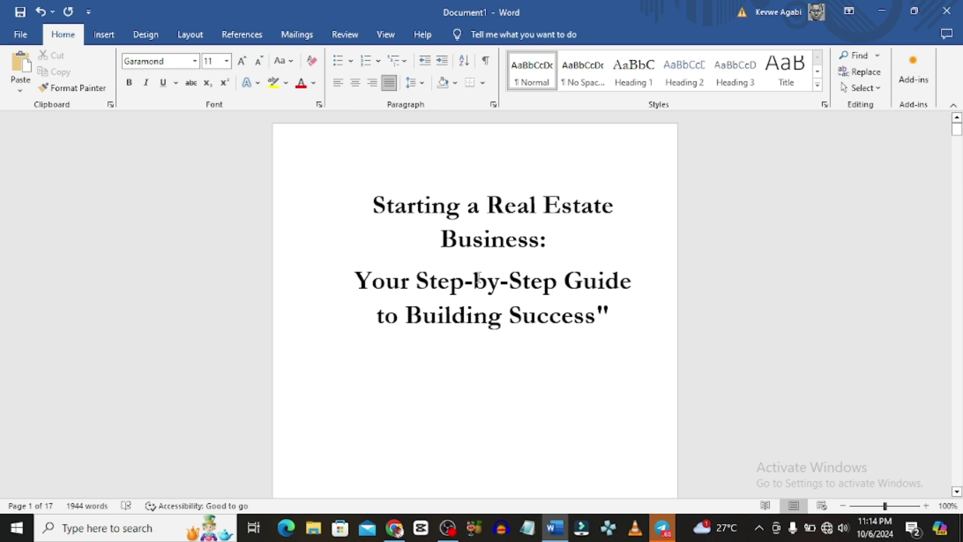
scroll(499, 323, "down", 9)
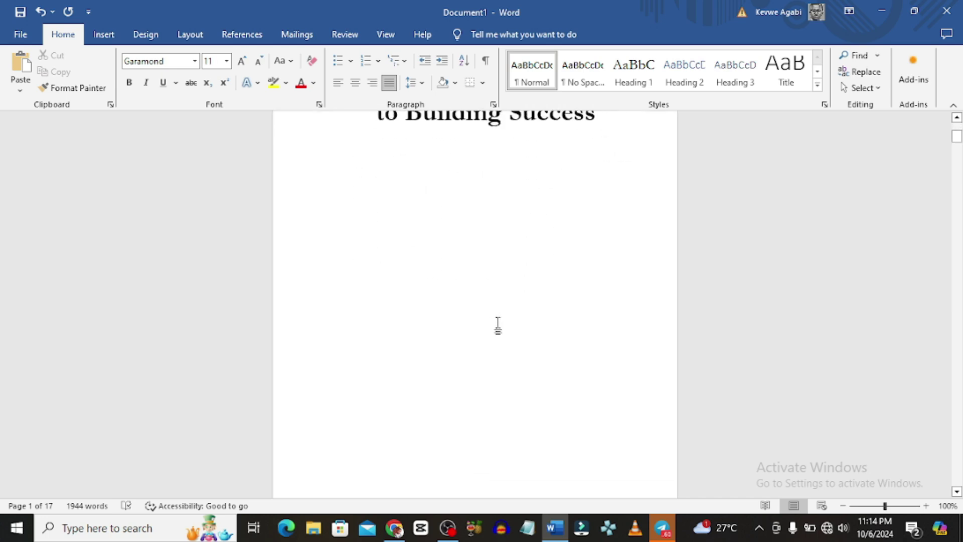
scroll(498, 324, "down", 6)
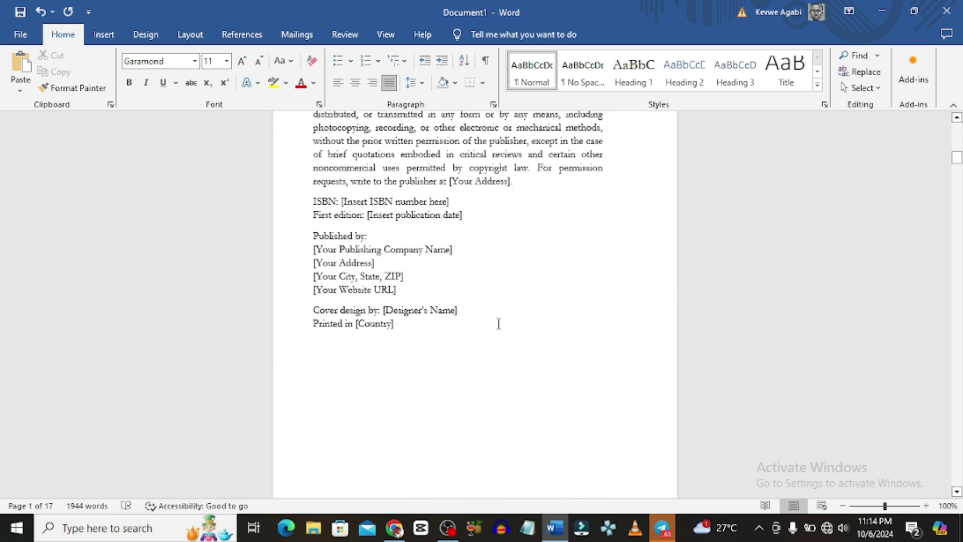
scroll(498, 323, "down", 8)
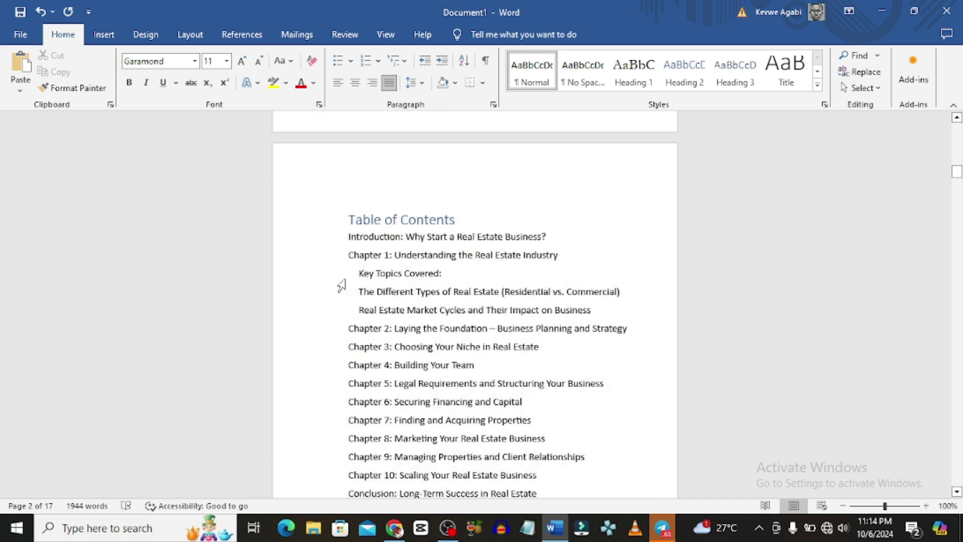
scroll(451, 275, "down", 2)
scroll(401, 266, "up", 5)
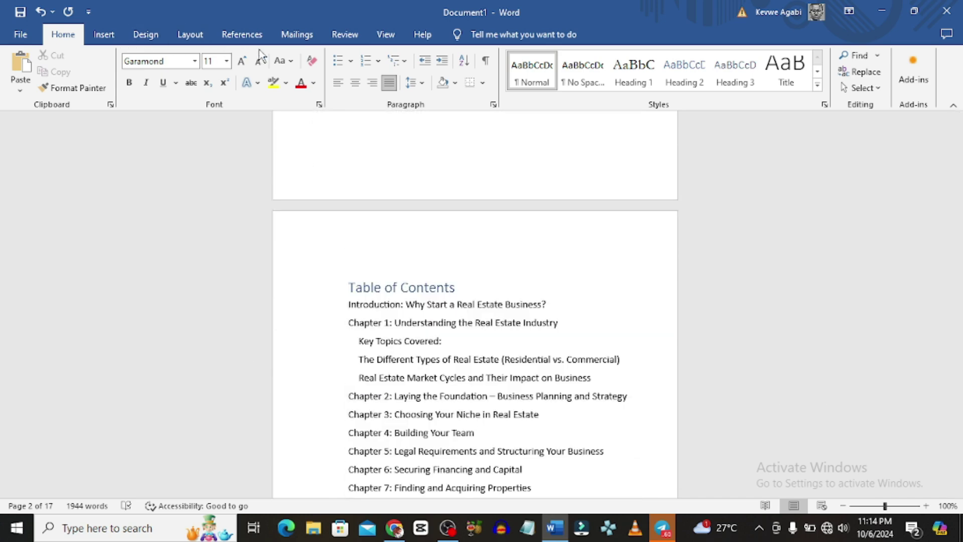
left_click(104, 35)
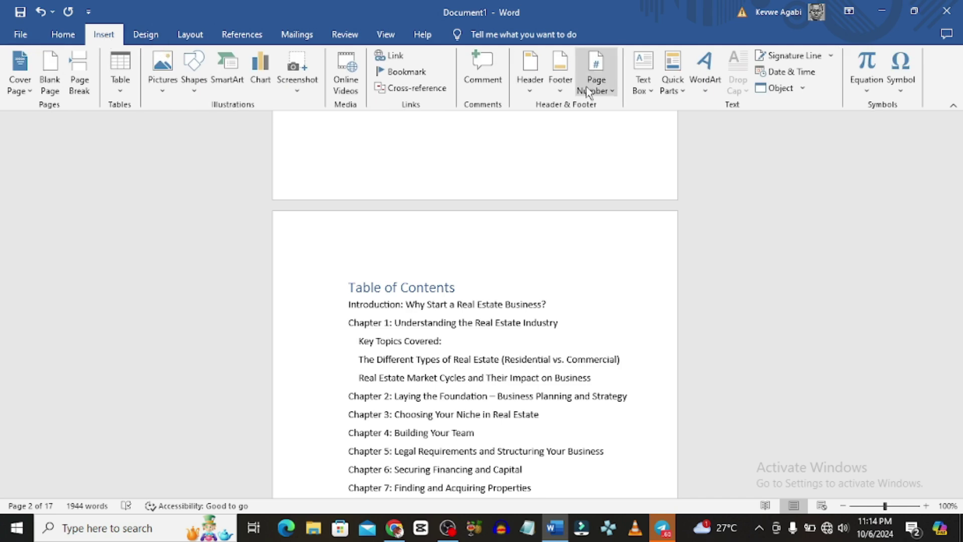
Insert the Blank header design with different first, odd and even pages
left_click(534, 85)
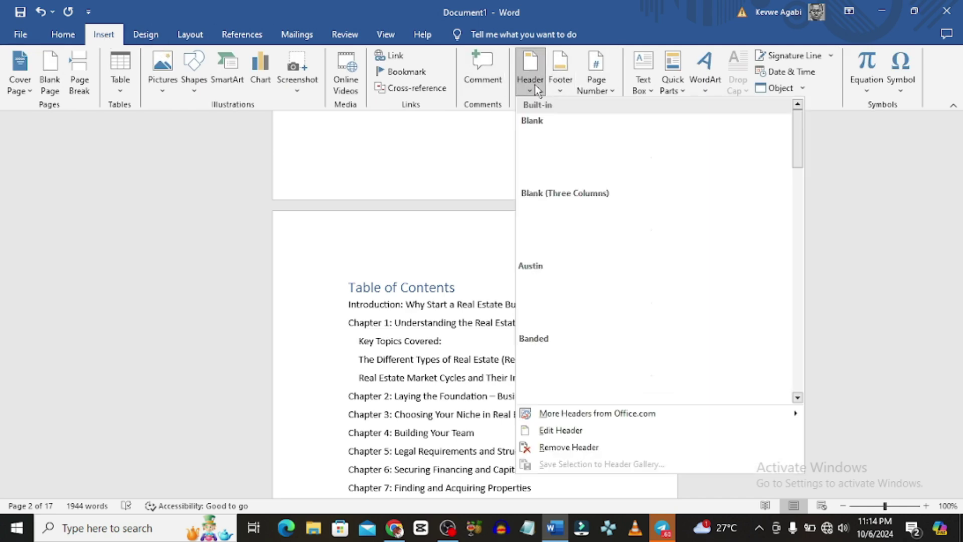
left_click(572, 145)
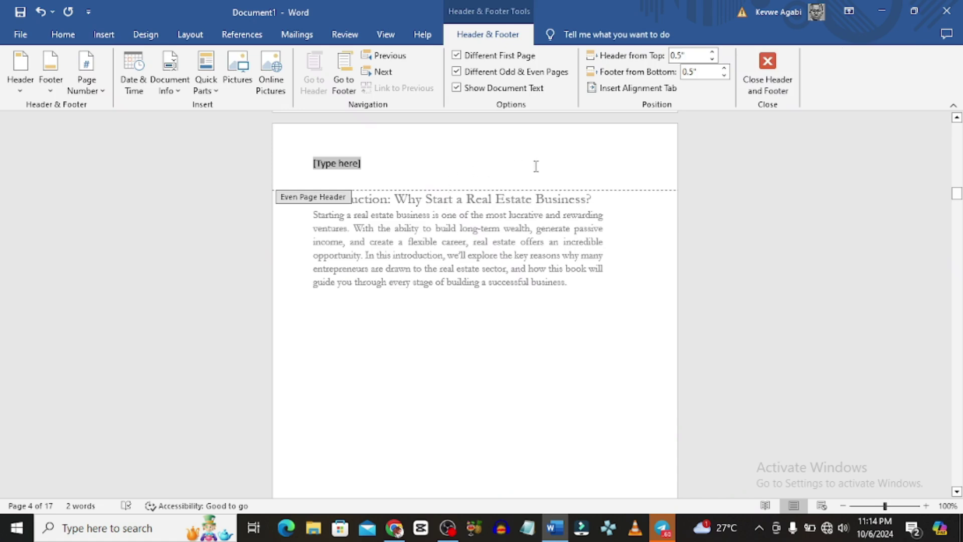
scroll(420, 339, "up", 5)
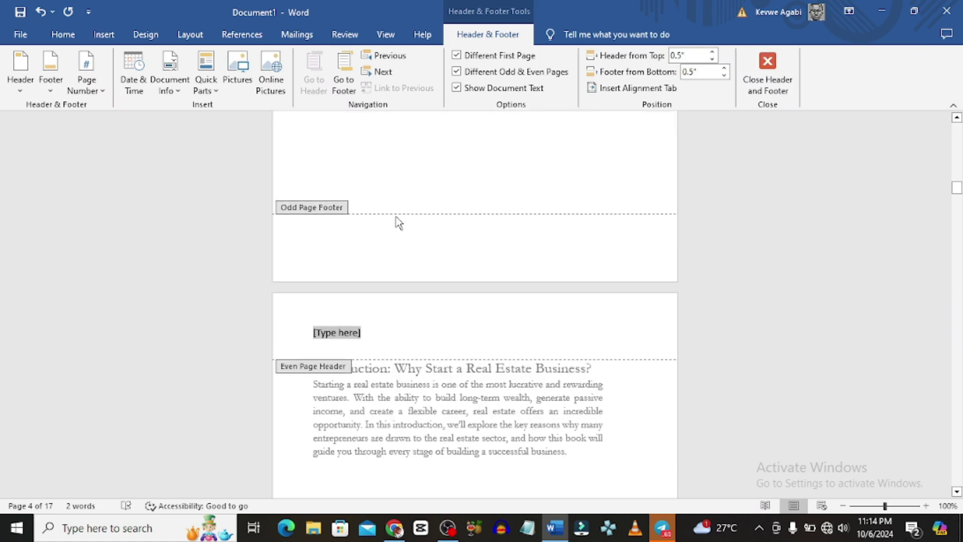
scroll(396, 220, "up", 15)
scroll(397, 221, "up", 3)
scroll(396, 221, "down", 4)
scroll(396, 220, "down", 8)
scroll(383, 185, "up", 20)
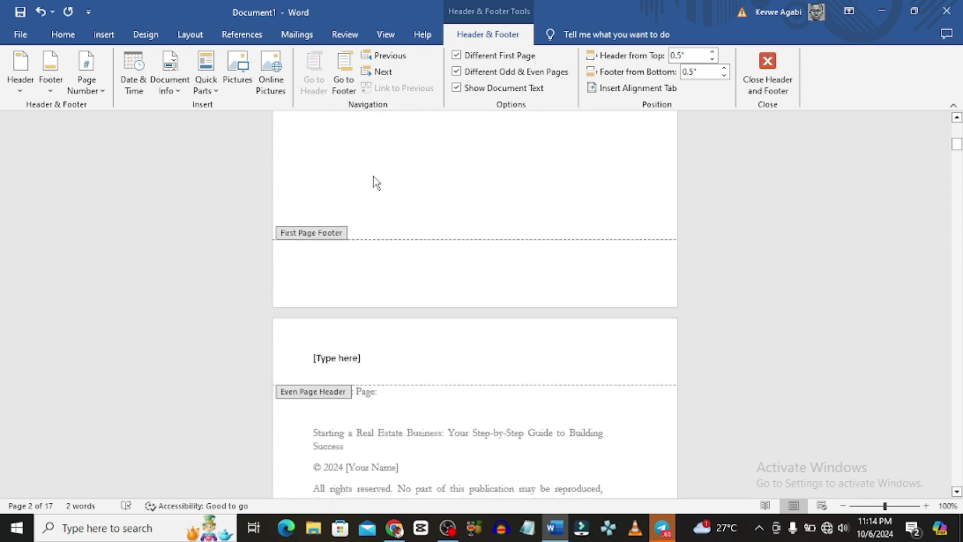
scroll(376, 182, "up", 7)
scroll(370, 178, "down", 4)
scroll(370, 179, "down", 10)
scroll(370, 178, "down", 7)
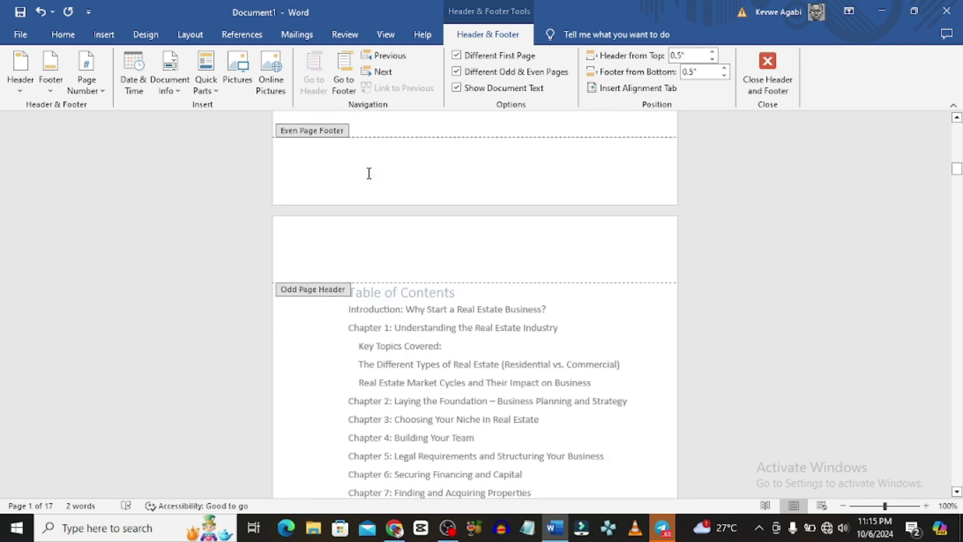
Open the empty odd page header for editing
double_click(307, 265)
left_click(359, 265)
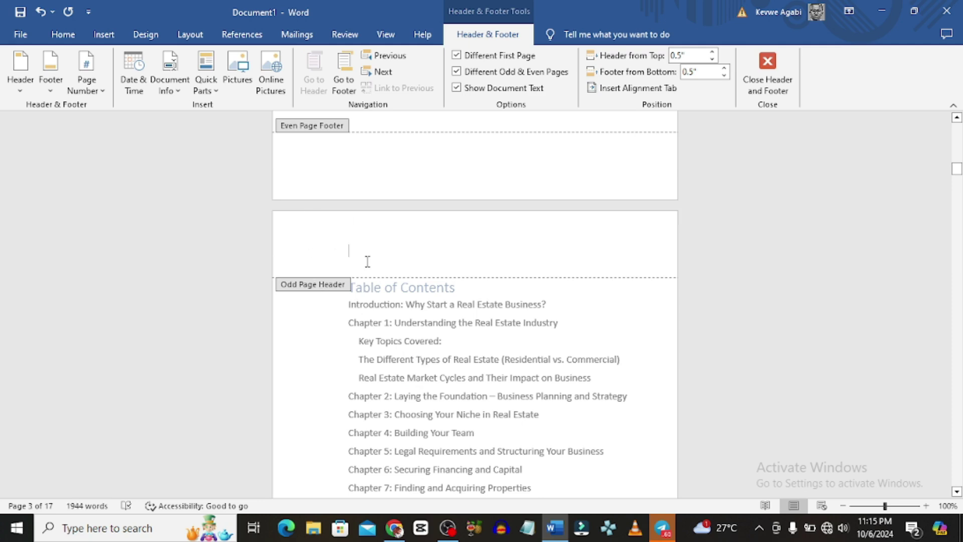
scroll(367, 261, "up", 18)
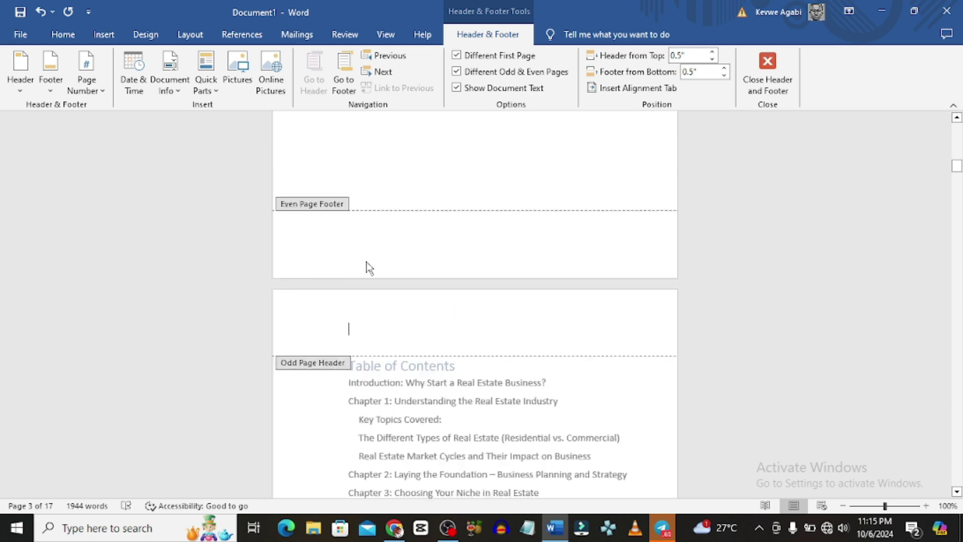
scroll(367, 261, "up", 1)
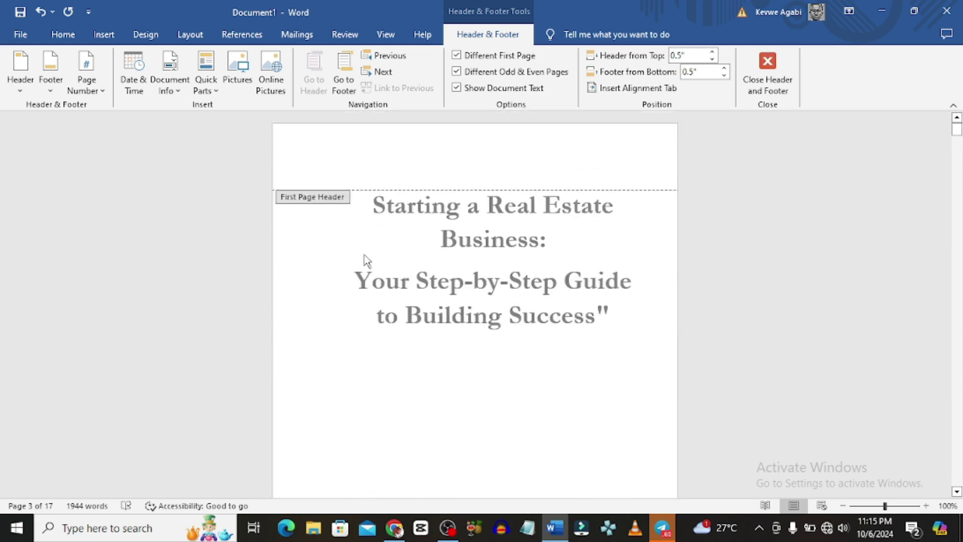
scroll(367, 261, "down", 18)
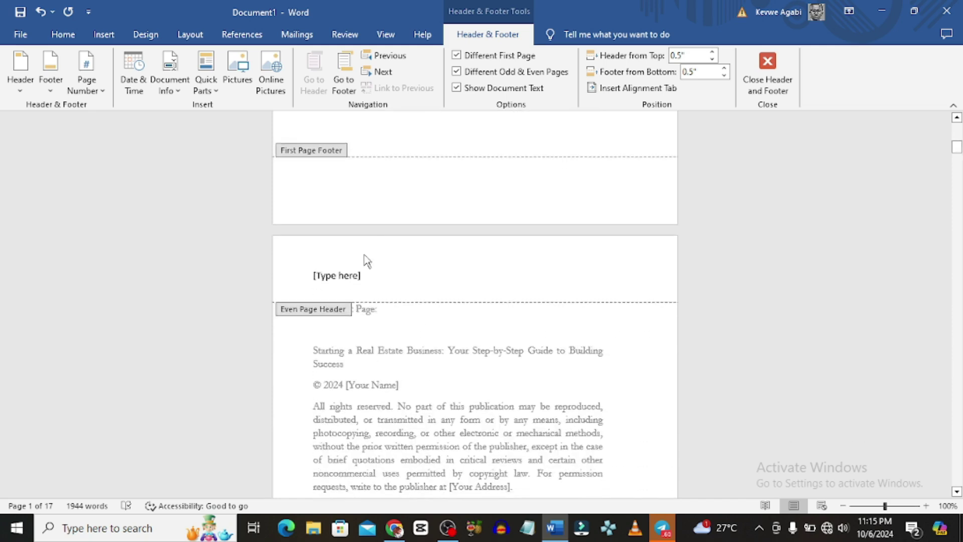
scroll(366, 261, "up", 18)
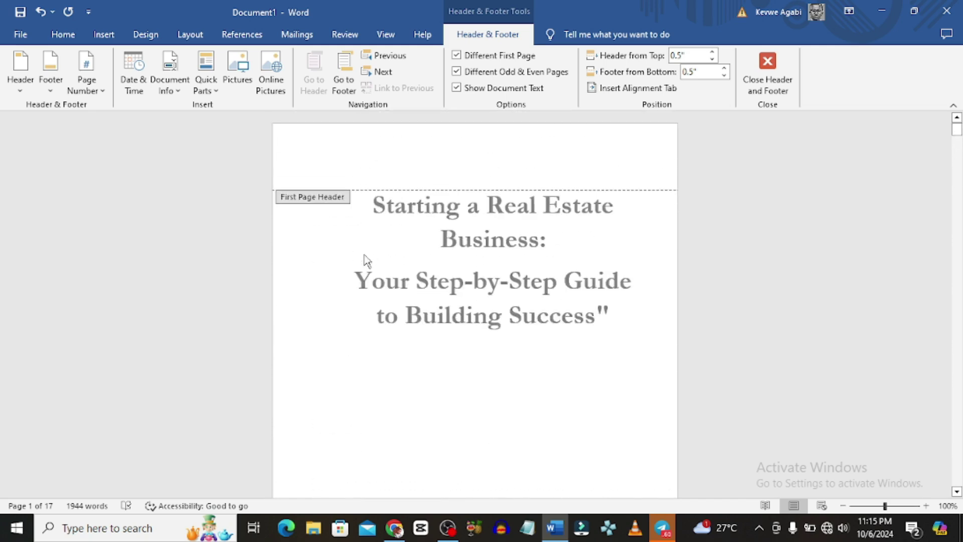
scroll(367, 262, "down", 15)
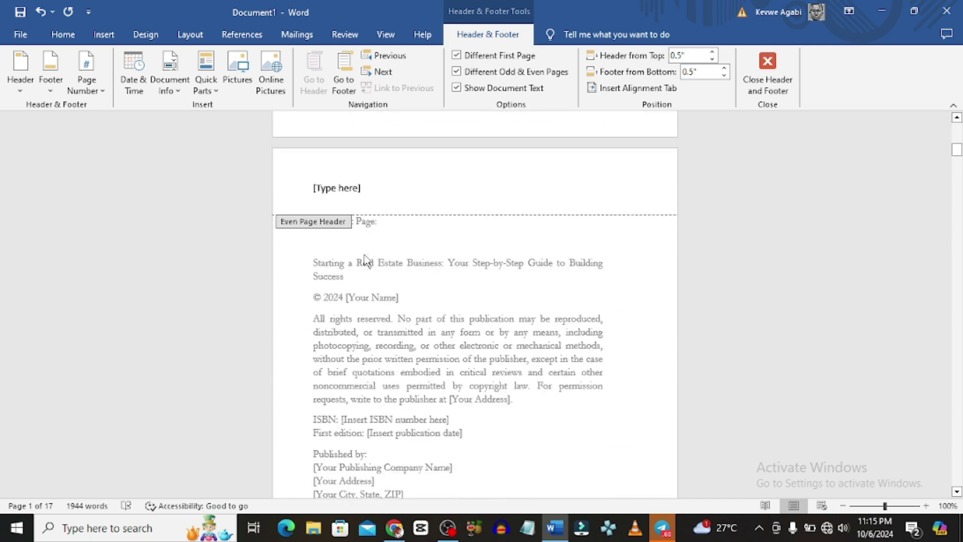
scroll(368, 261, "down", 1)
Type 'Starting a real estate business' in page 3's odd page header and close header editing
left_click(400, 170)
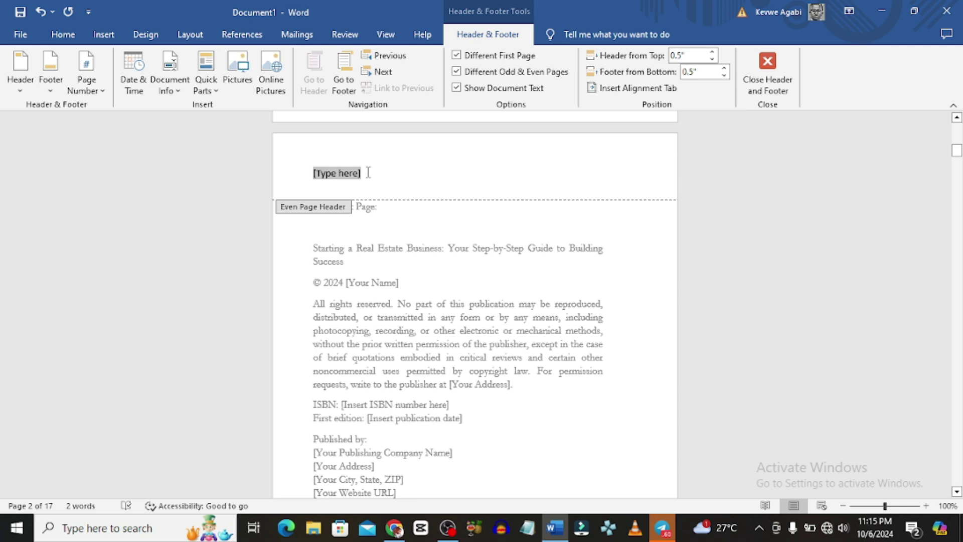
scroll(348, 178, "down", 6)
left_click(351, 318)
type("starting a")
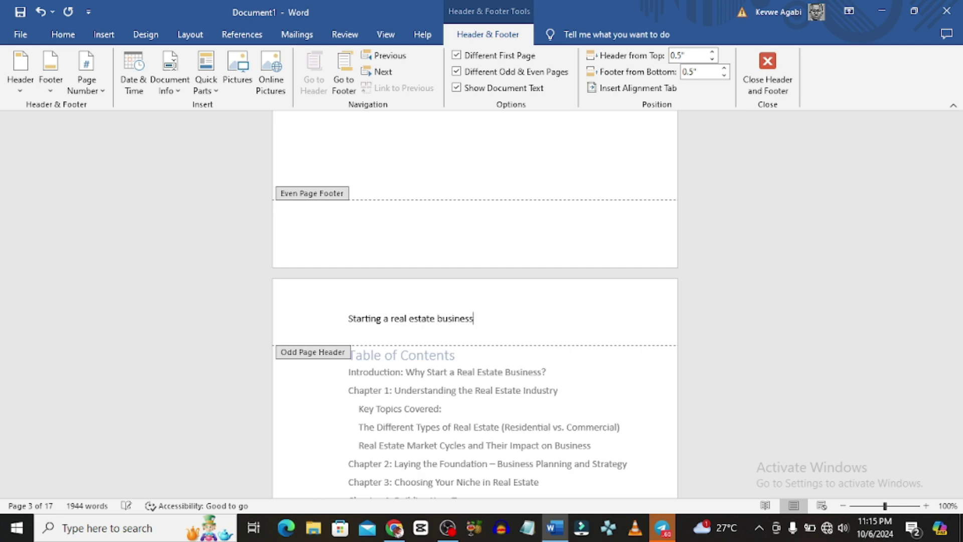
double_click(397, 351)
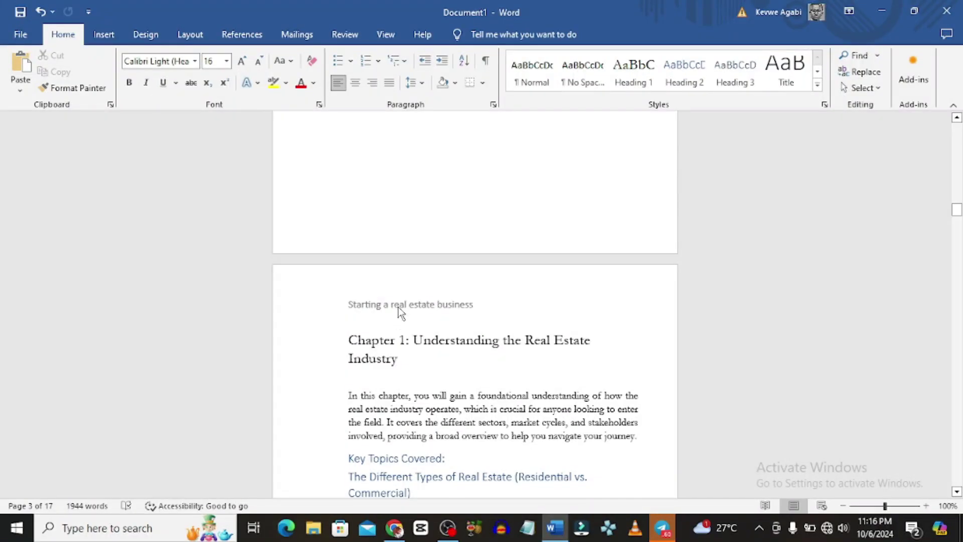
Replace the even page header placeholder with the author's name and return to the body
scroll(401, 321, "up", 10)
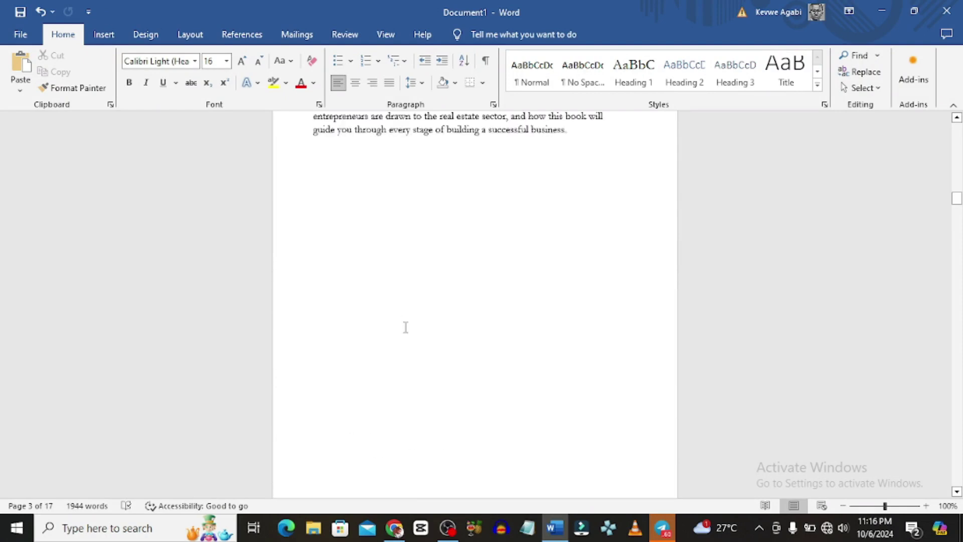
left_click(345, 335)
double_click(345, 335)
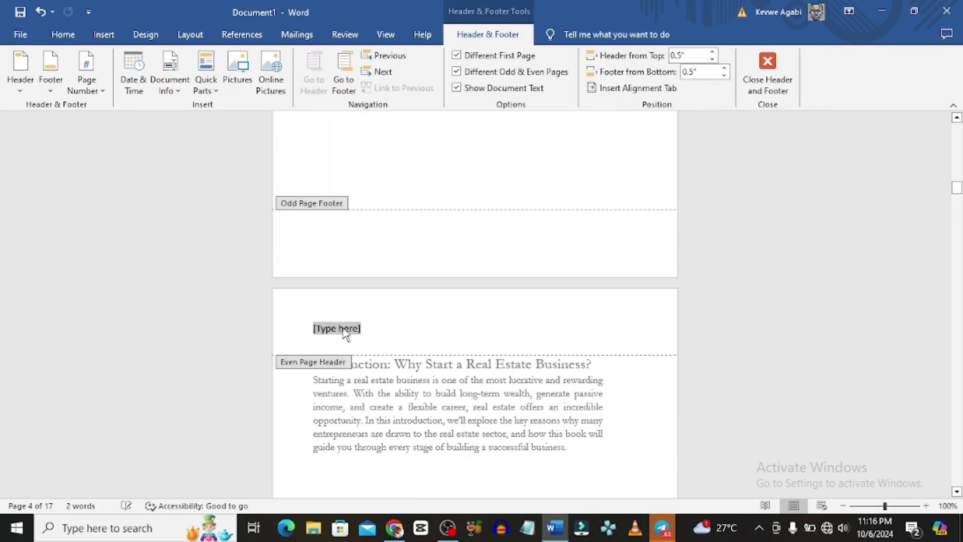
key("BackSpace")
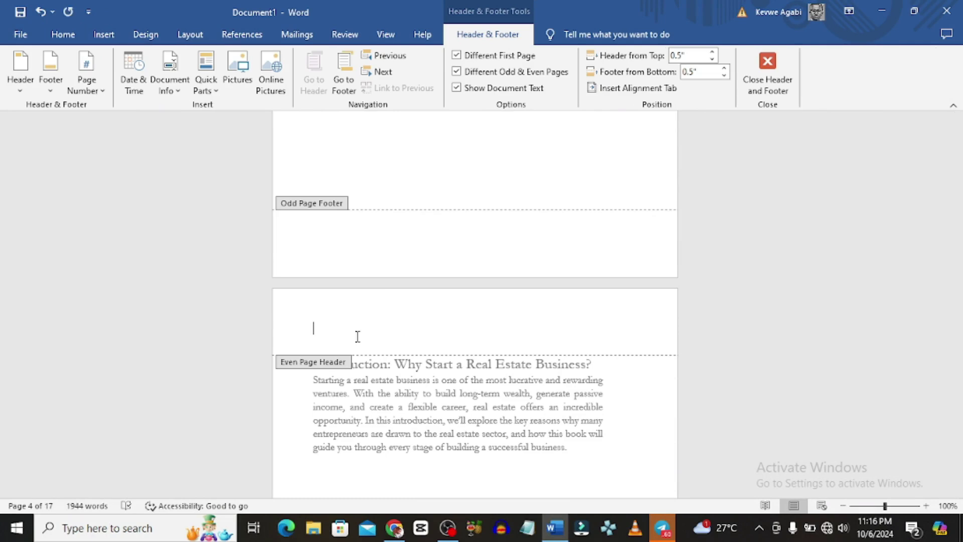
type("John Wick")
double_click(622, 416)
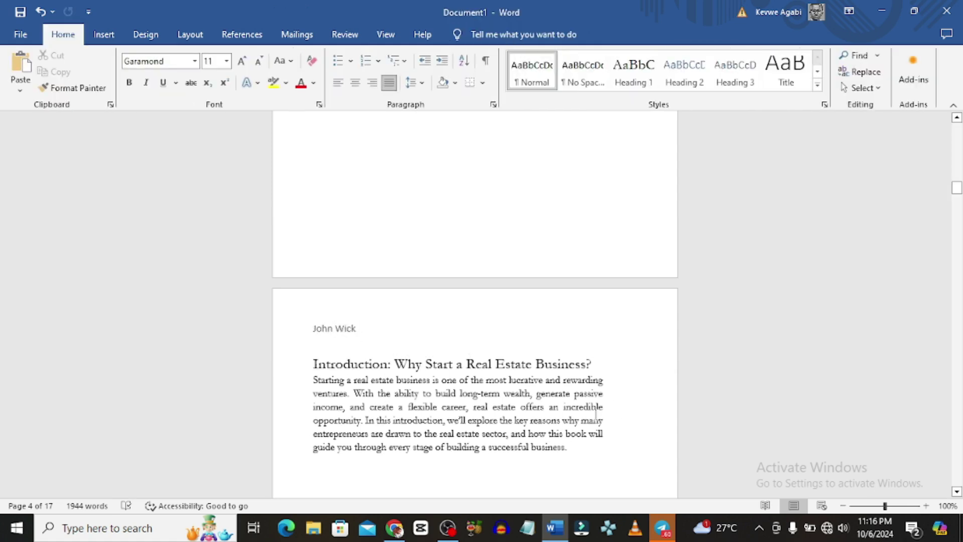
Scroll through the chapters back up to the Table of Contents page
scroll(593, 416, "down", 20)
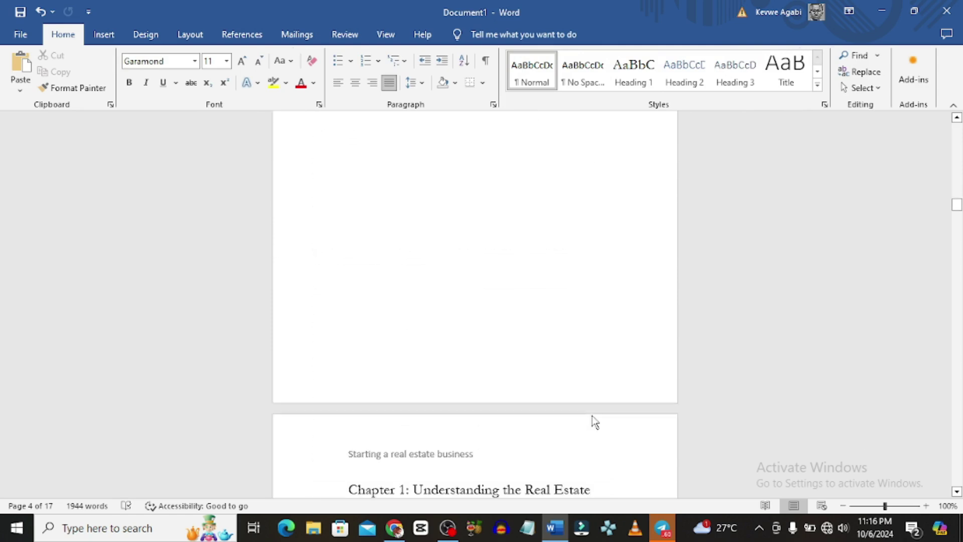
scroll(593, 415, "down", 20)
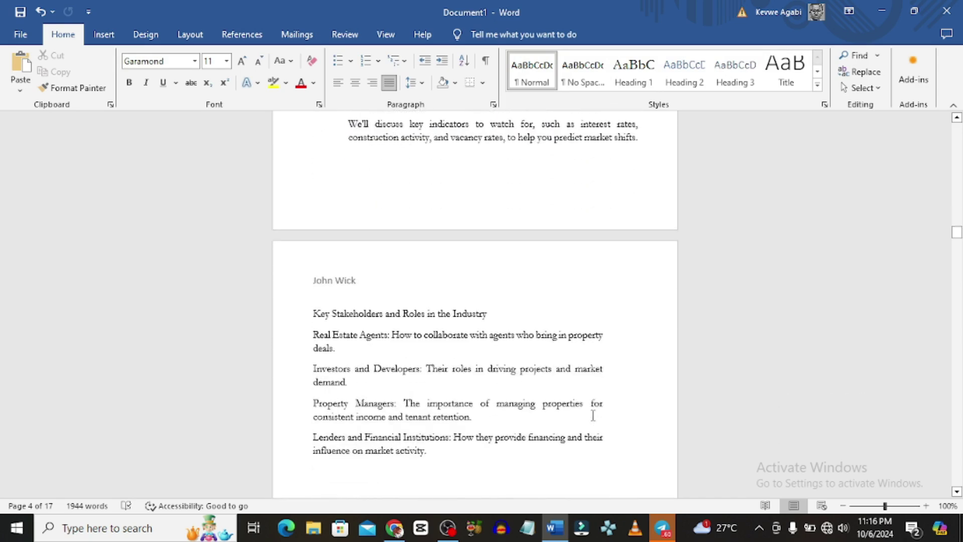
scroll(594, 422, "down", 4)
scroll(587, 415, "up", 7)
scroll(585, 395, "up", 20)
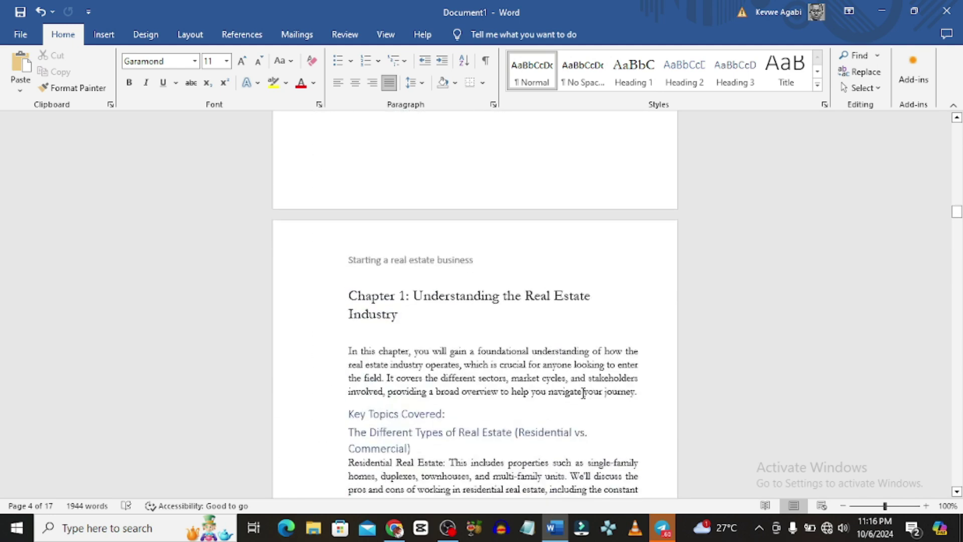
scroll(583, 393, "up", 10)
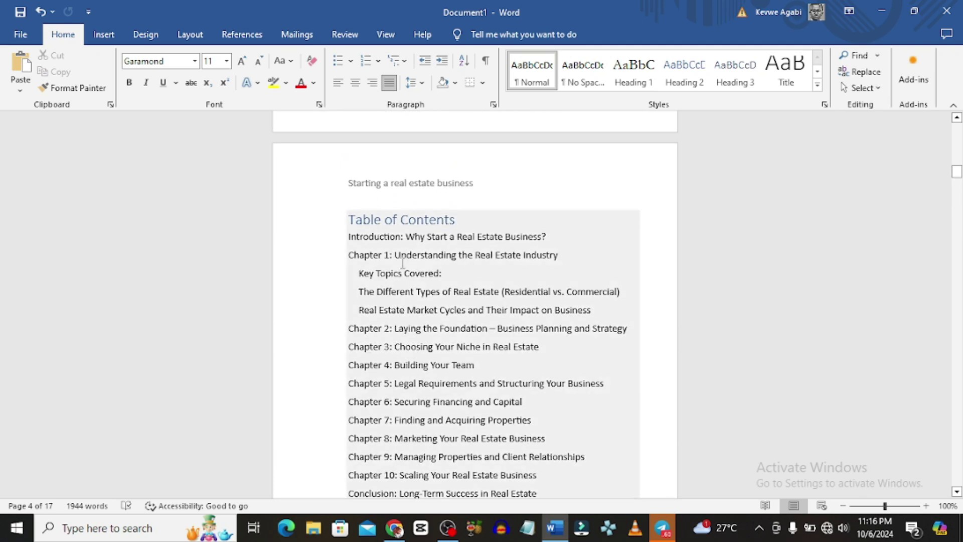
Rebuild the Table of Contents with dot leaders and right-aligned page numbers instead of hyperlinks
left_click_drag(399, 257, 351, 497)
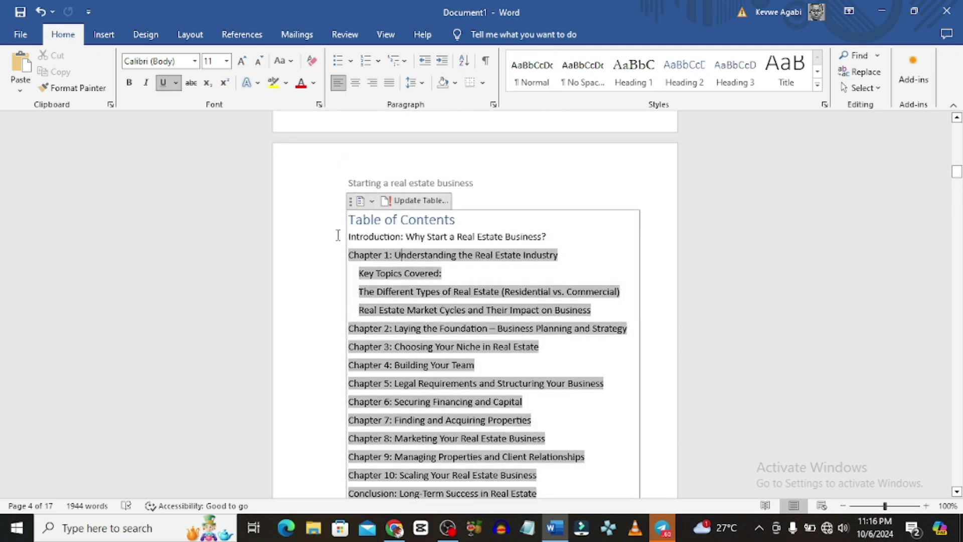
left_click(235, 39)
left_click(45, 92)
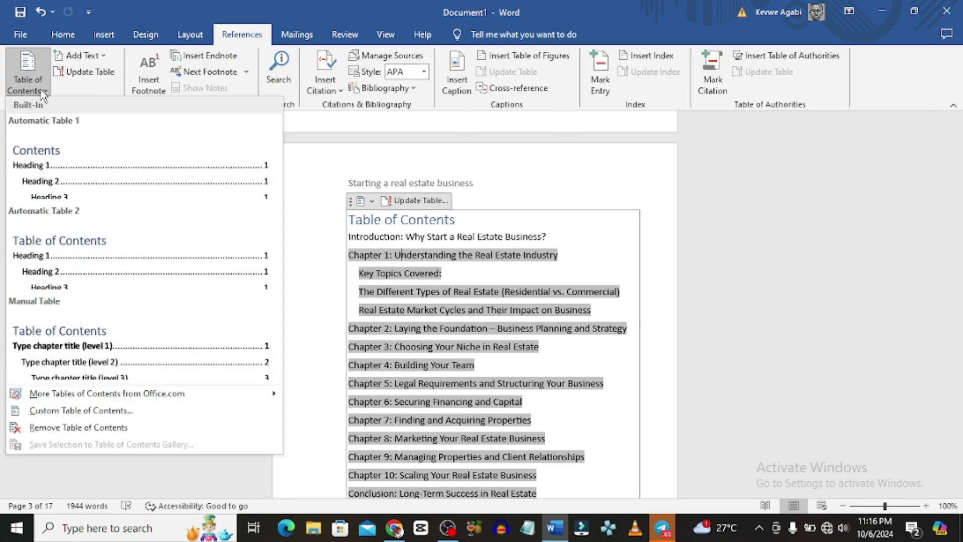
left_click(32, 410)
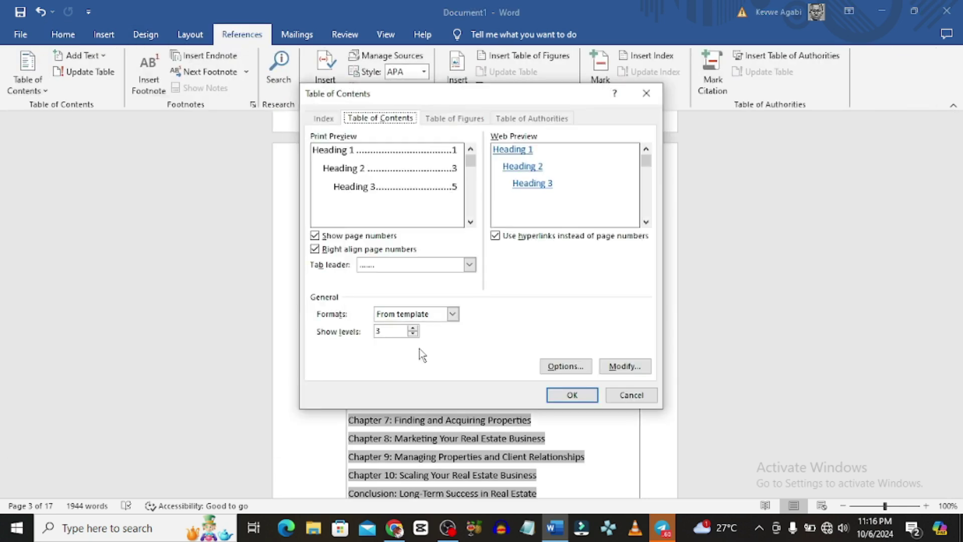
left_click(496, 236)
left_click(495, 236)
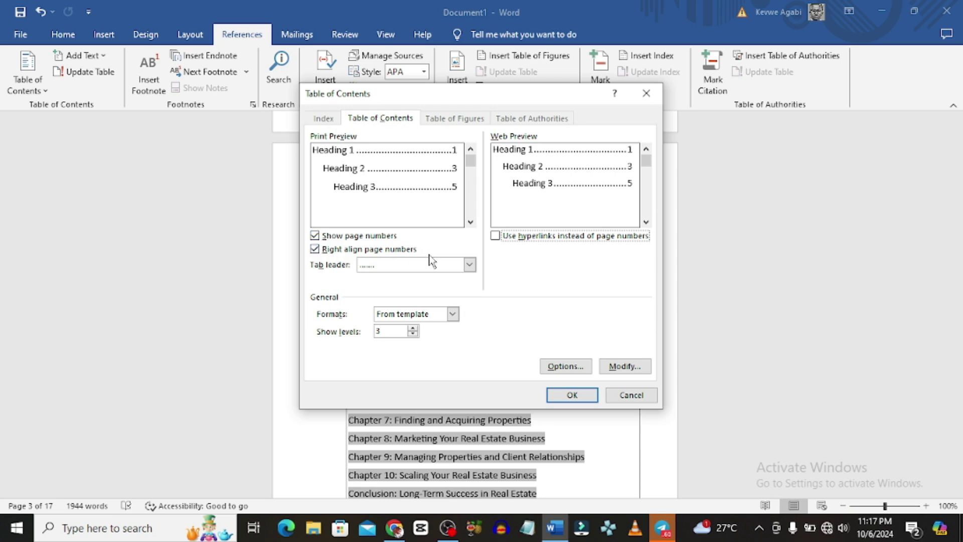
left_click(571, 394)
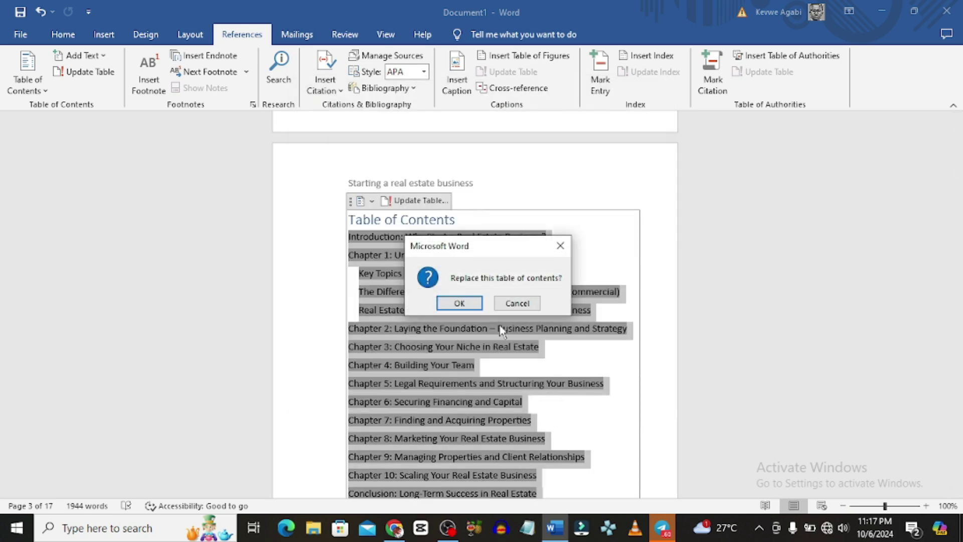
left_click(459, 303)
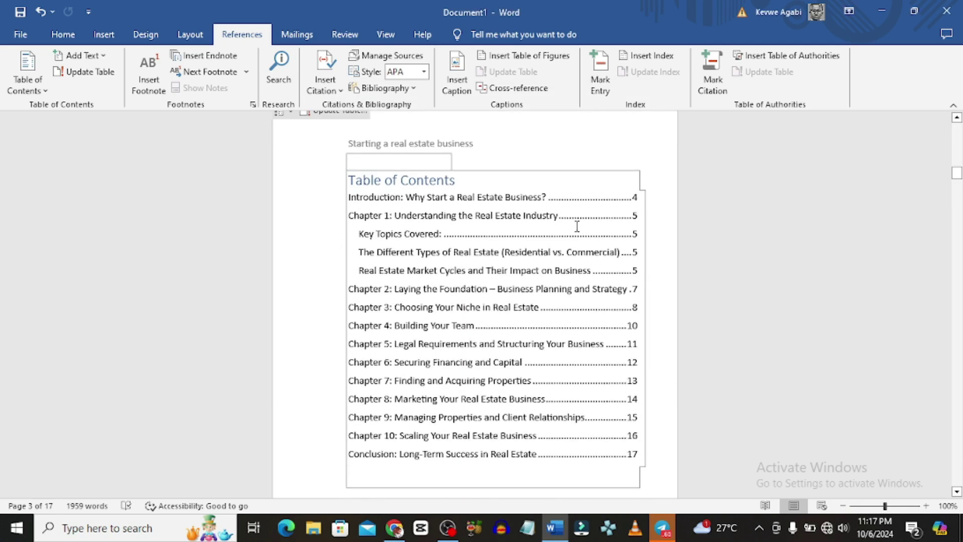
scroll(637, 216, "down", 15)
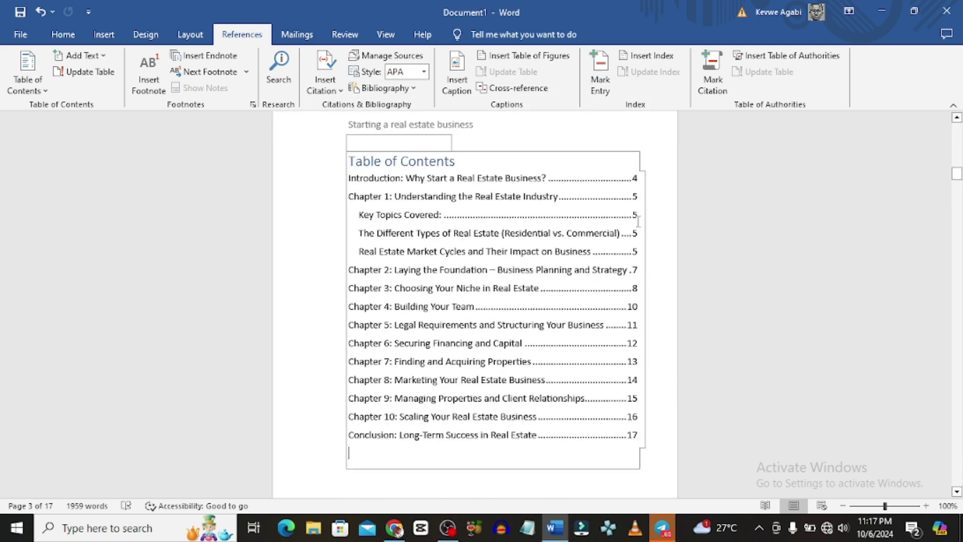
scroll(635, 229, "down", 15)
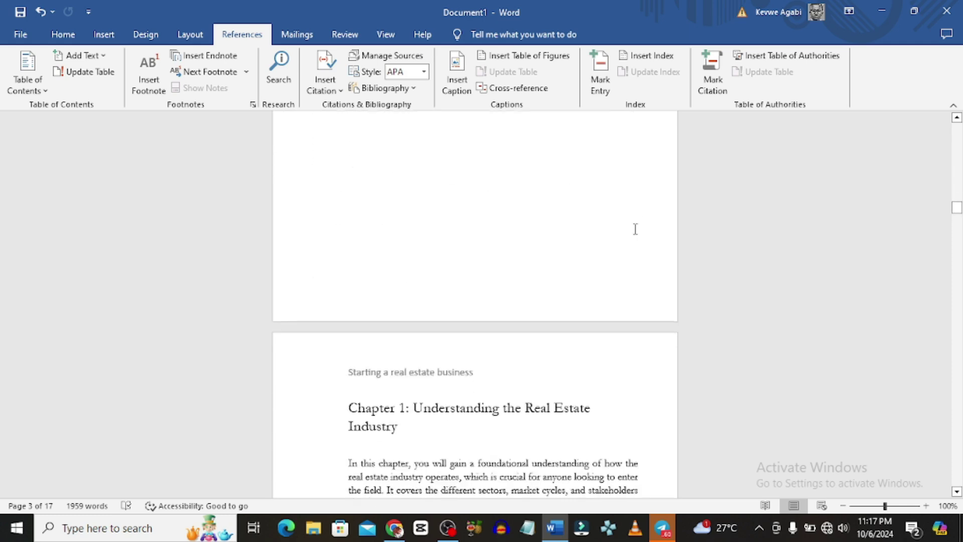
Add a Plain Number 1 page number at the bottom of the odd page footers
scroll(626, 246, "down", 5)
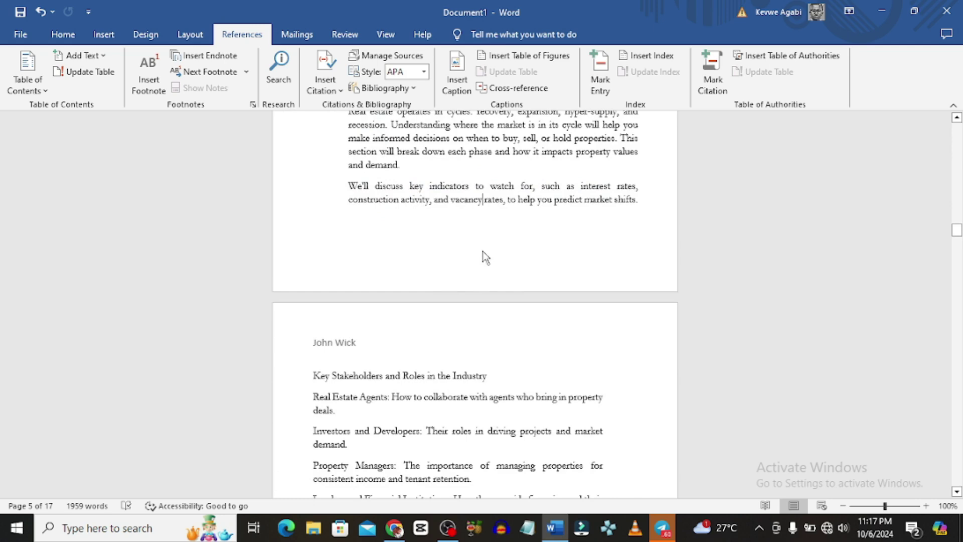
double_click(482, 253)
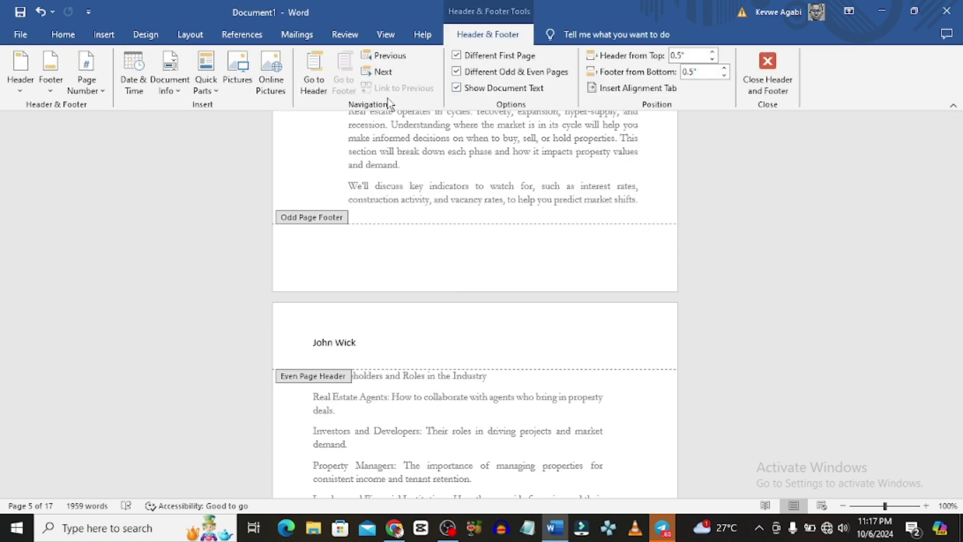
left_click(104, 34)
left_click(596, 81)
mouse_move(617, 106)
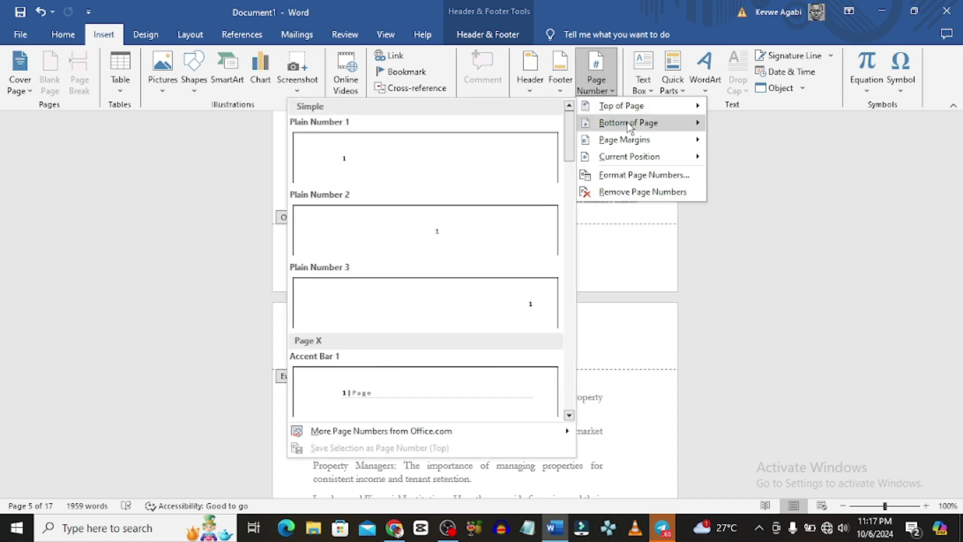
mouse_move(630, 124)
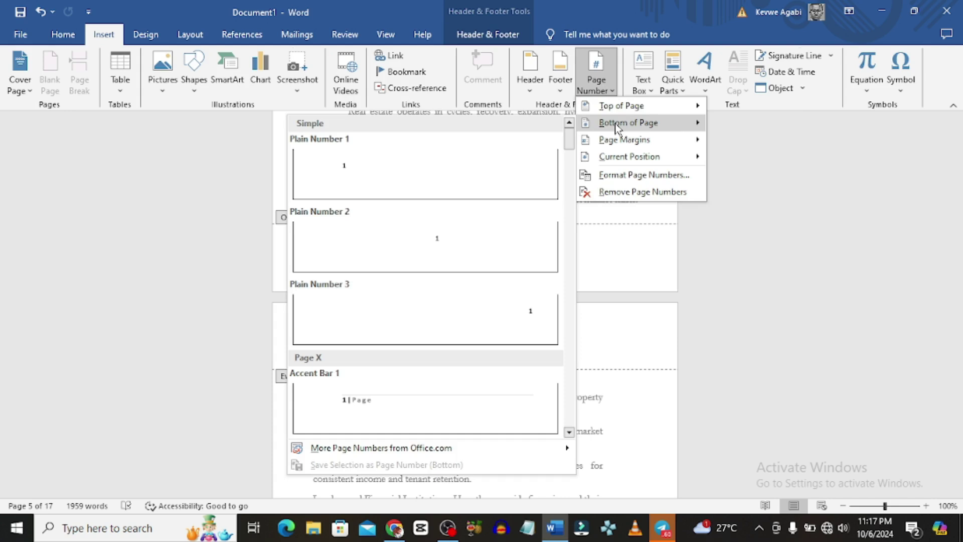
left_click(420, 174)
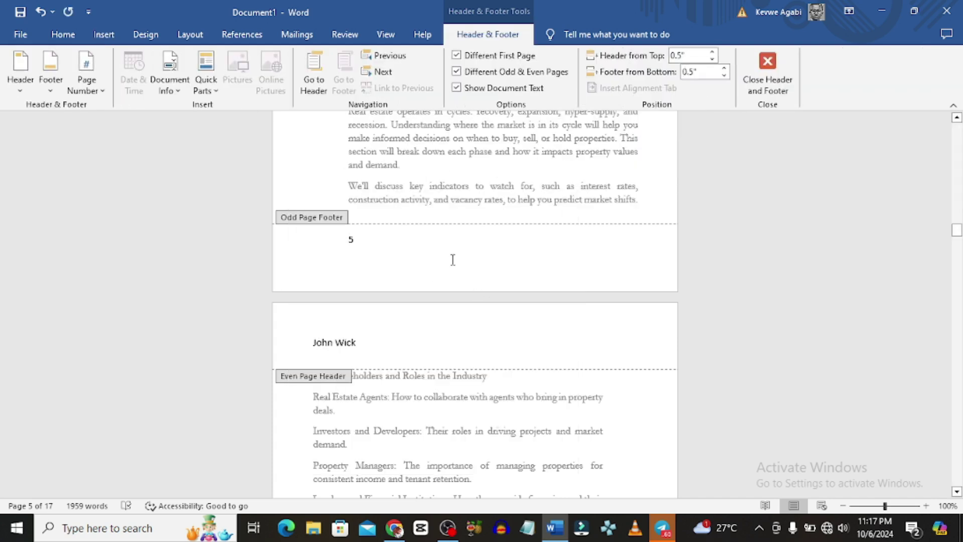
left_click(504, 332)
Exit header editing and scroll through the numbered pages back up to the title page
double_click(529, 290)
scroll(529, 290, "down", 10)
scroll(531, 298, "down", 15)
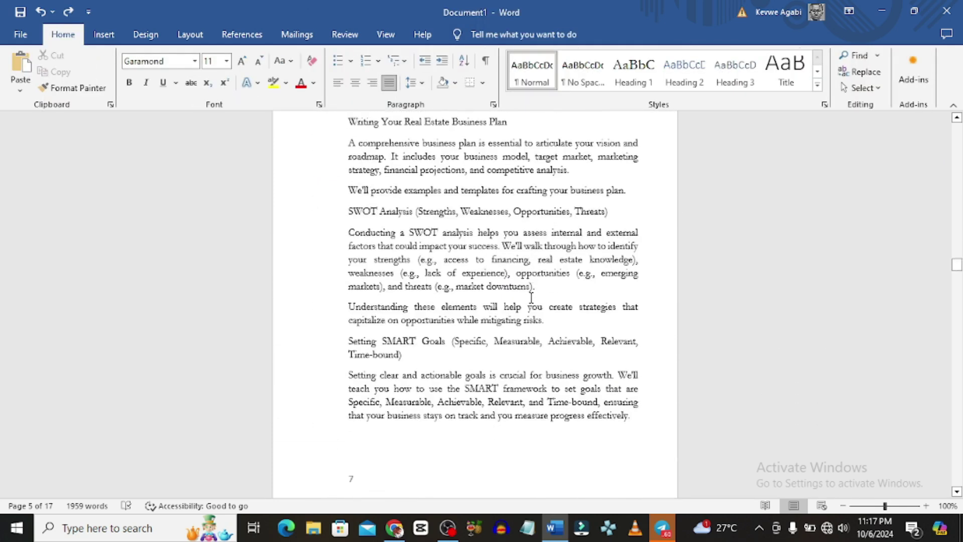
scroll(531, 298, "up", 3)
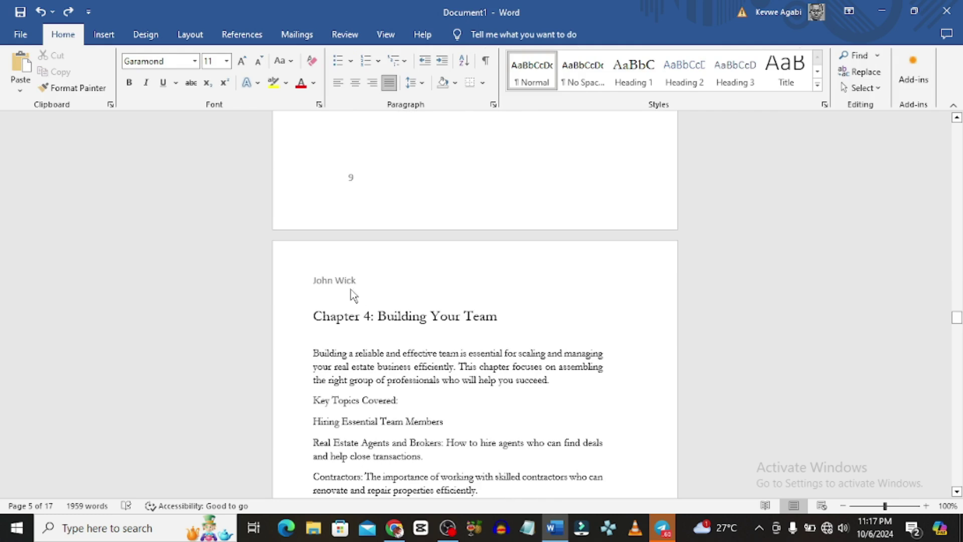
scroll(446, 335, "up", 2)
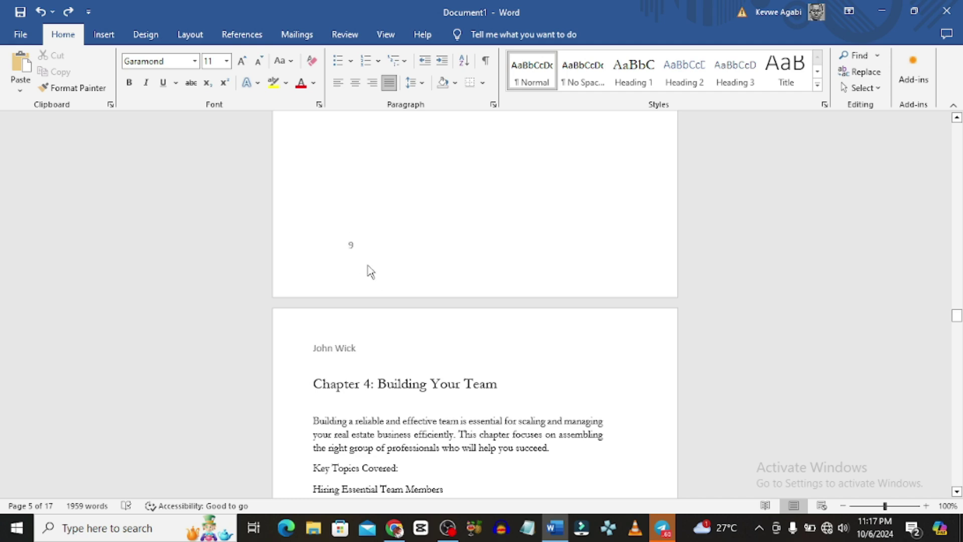
scroll(376, 276, "down", 3)
scroll(386, 288, "up", 5)
scroll(393, 306, "up", 20)
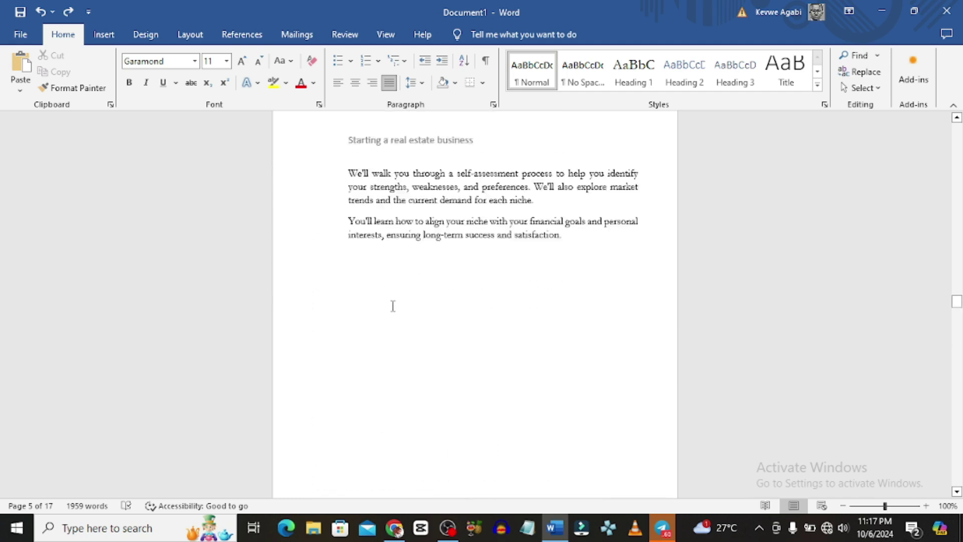
scroll(393, 306, "up", 20)
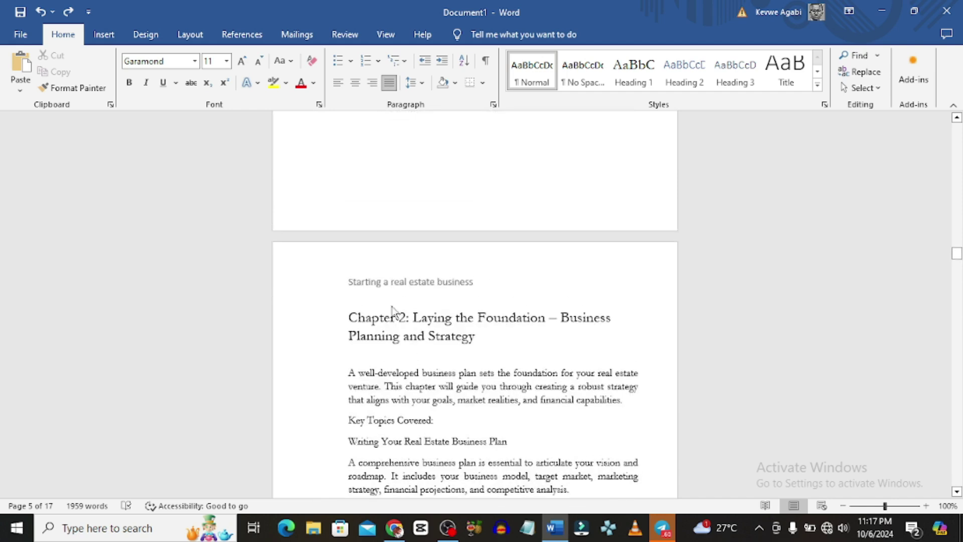
scroll(393, 306, "up", 15)
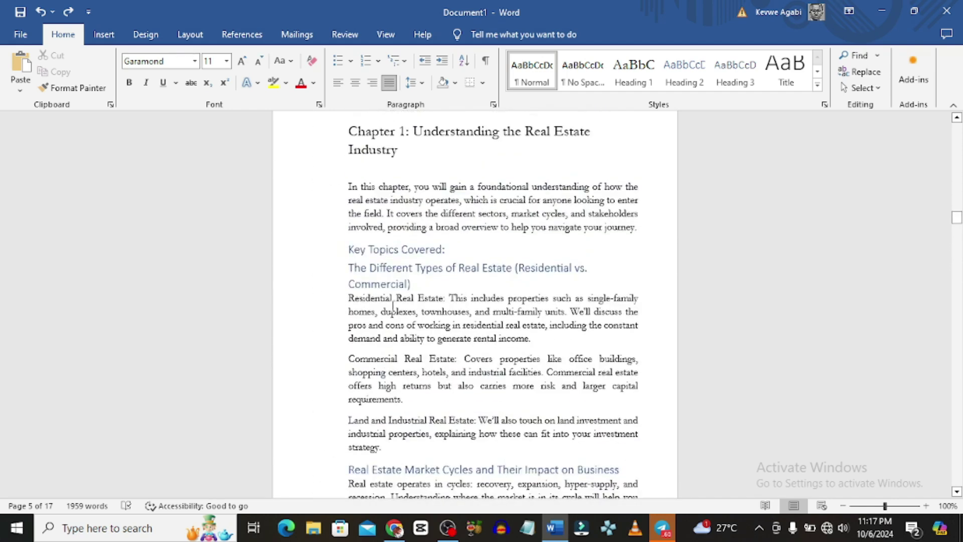
scroll(393, 306, "up", 15)
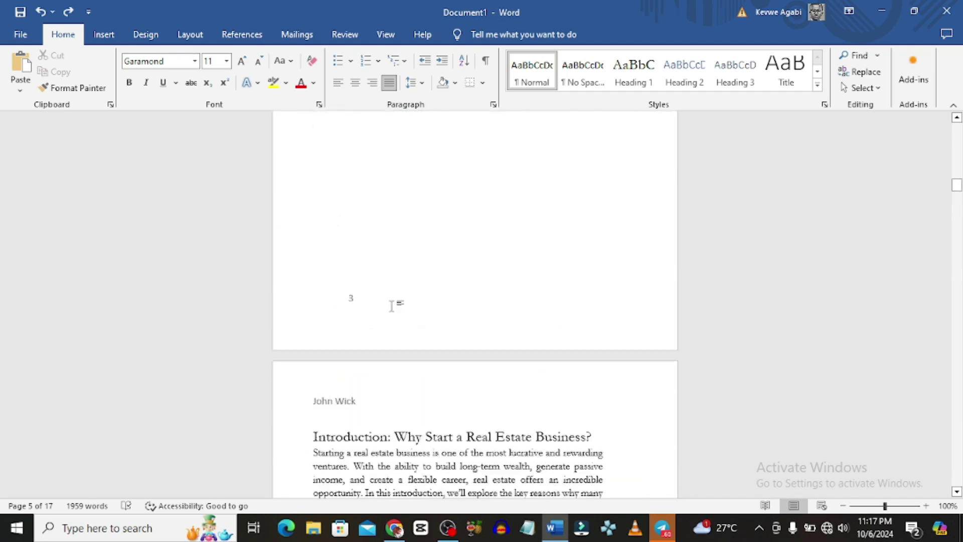
scroll(393, 306, "down", 3)
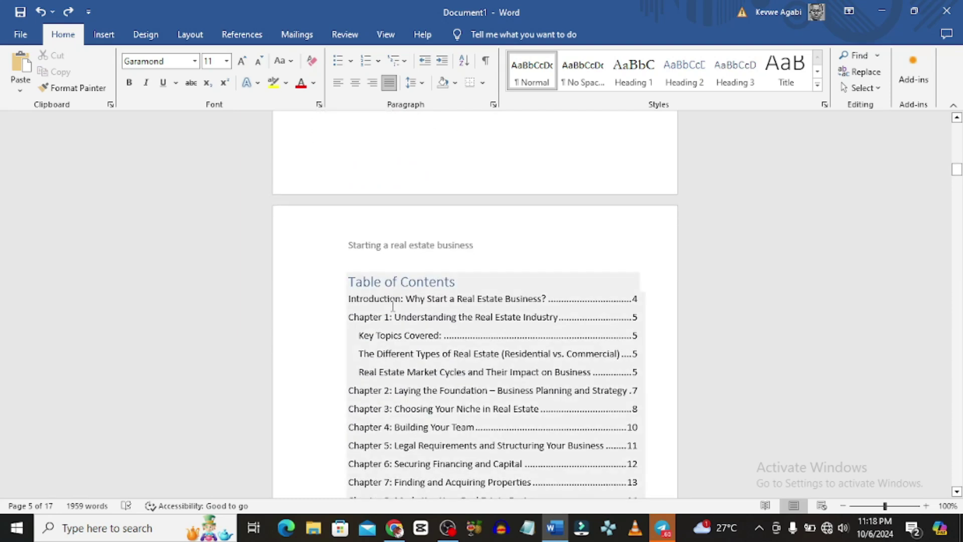
scroll(393, 306, "up", 15)
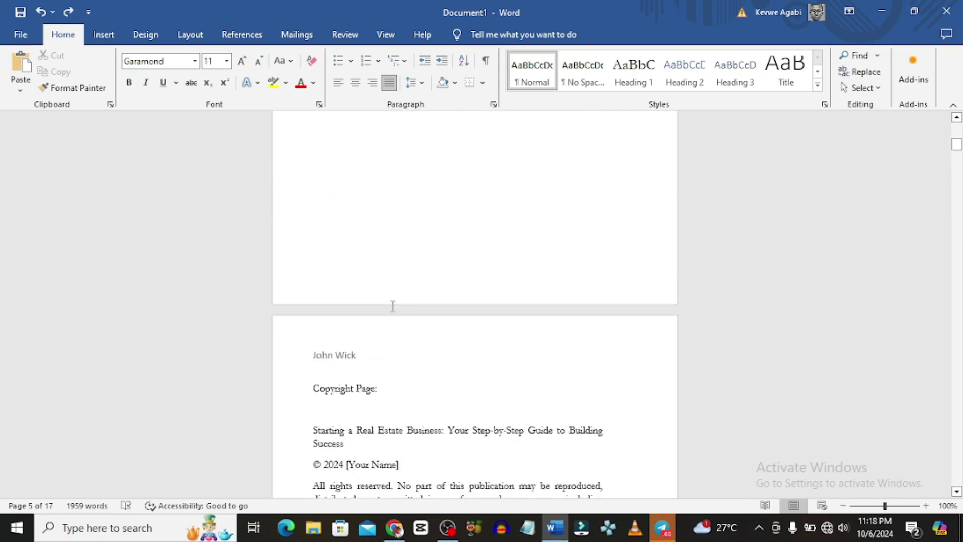
scroll(393, 306, "up", 8)
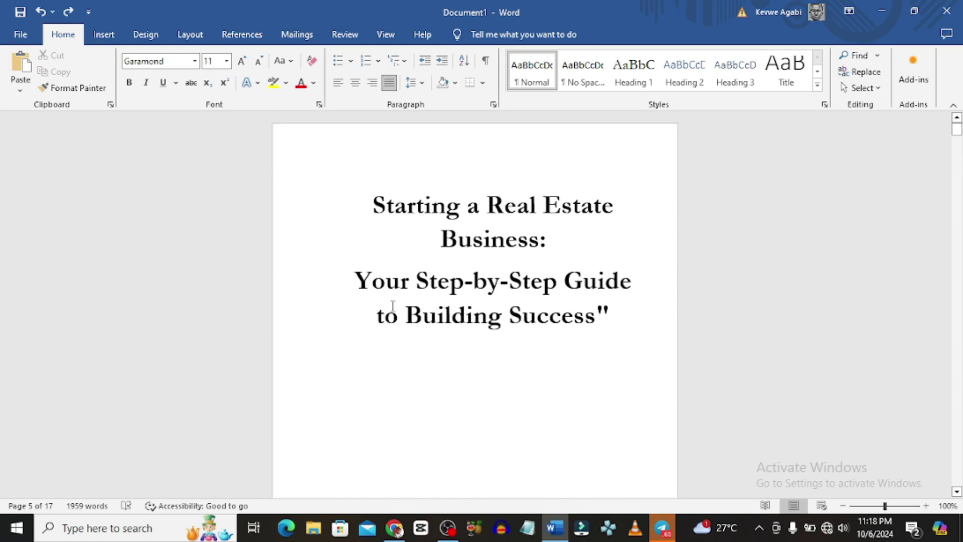